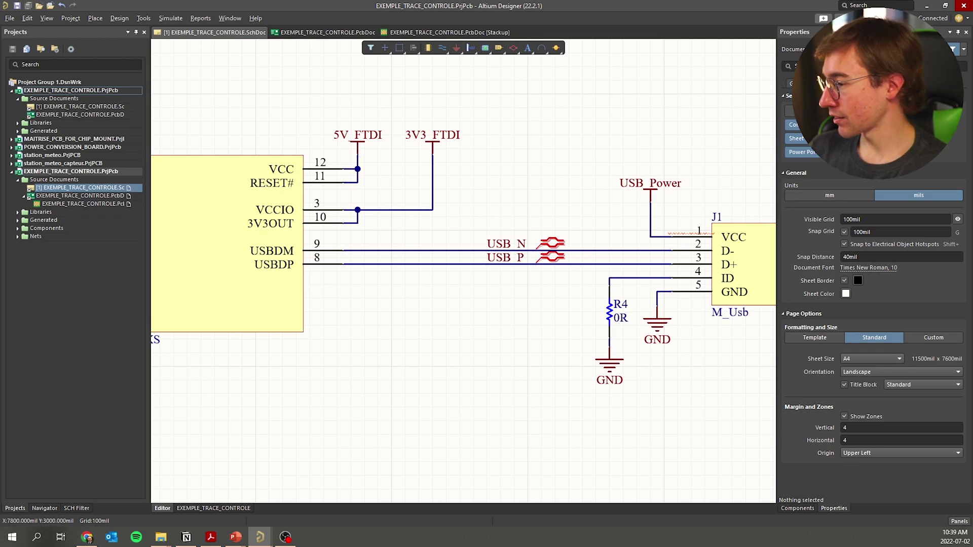
- Look up the USB differential impedance value in the browser's search results, and return to the schematic in Altium Designer
click(88, 537)
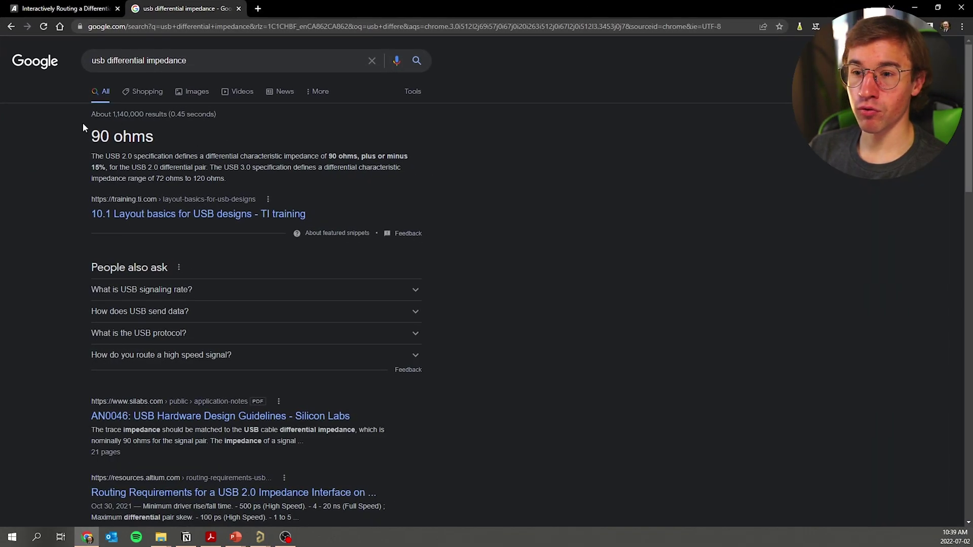
drag(89, 138, 169, 140)
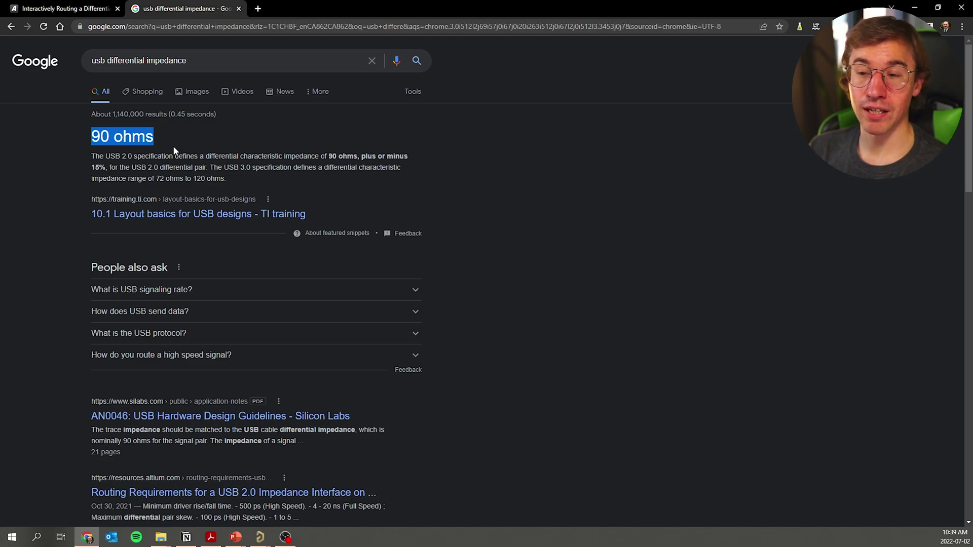
click(915, 9)
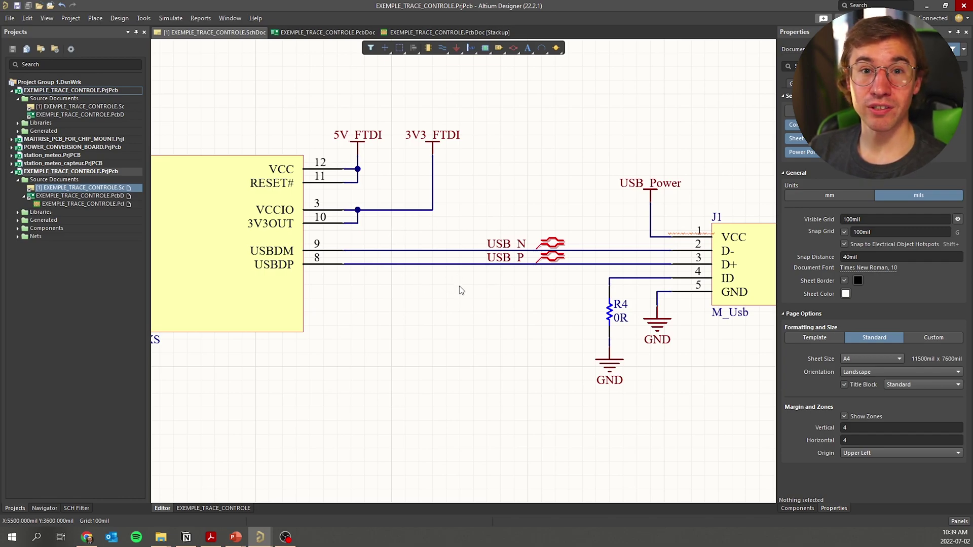
ctrl+scroll(500, 292, down, 2)
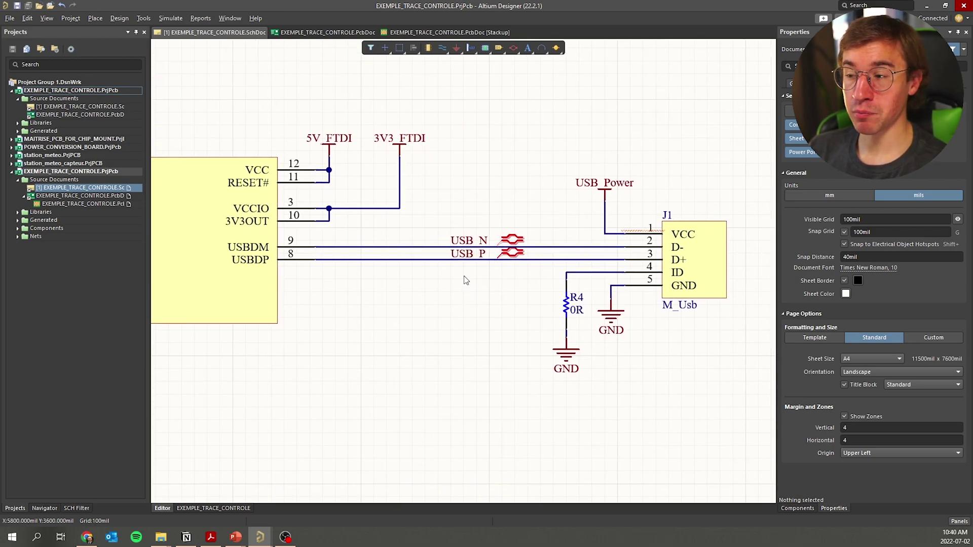
ctrl+scroll(463, 279, up, 2)
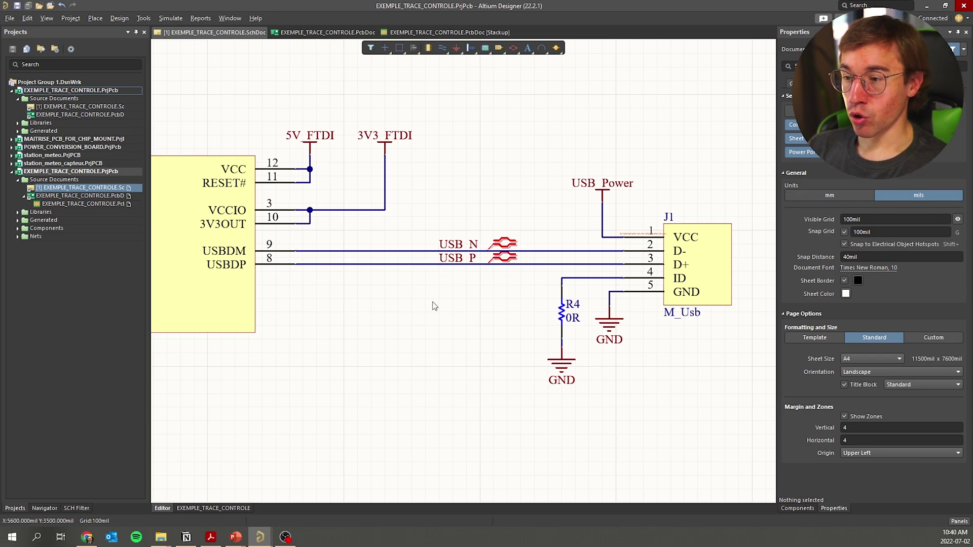
click(464, 257)
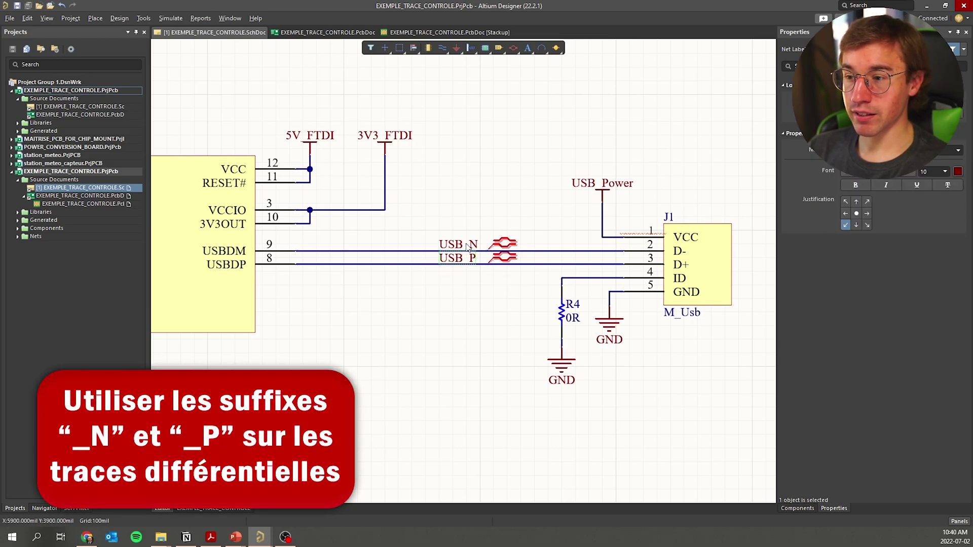
click(440, 214)
key(p)
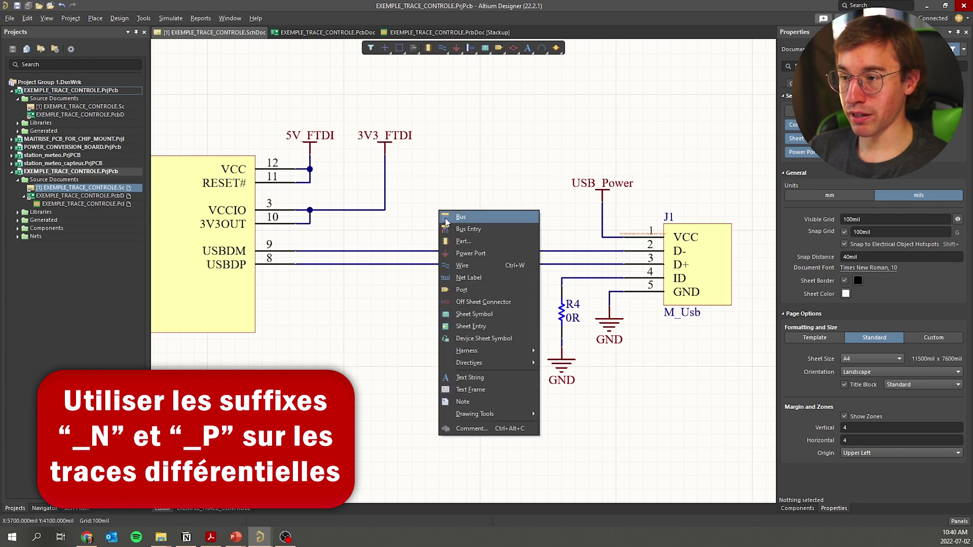
click(463, 278)
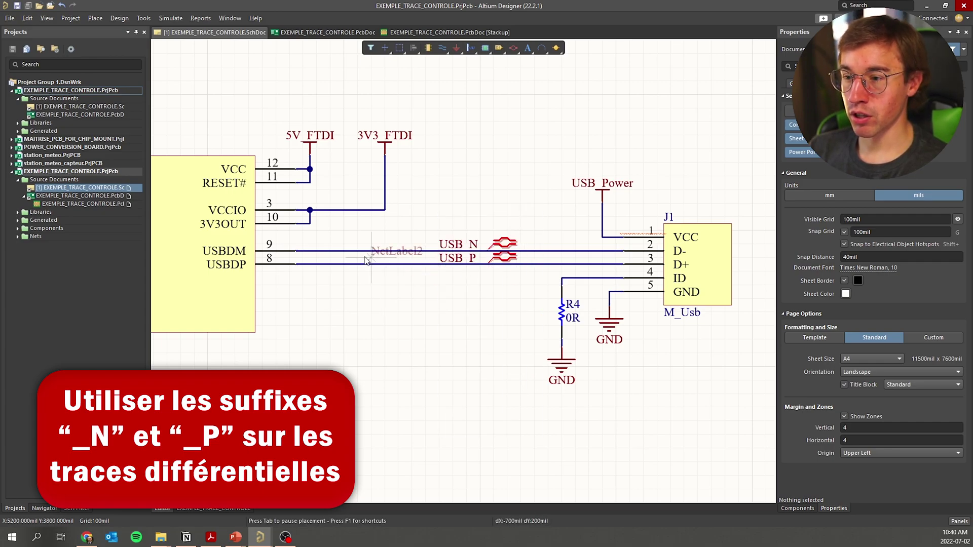
key(Escape)
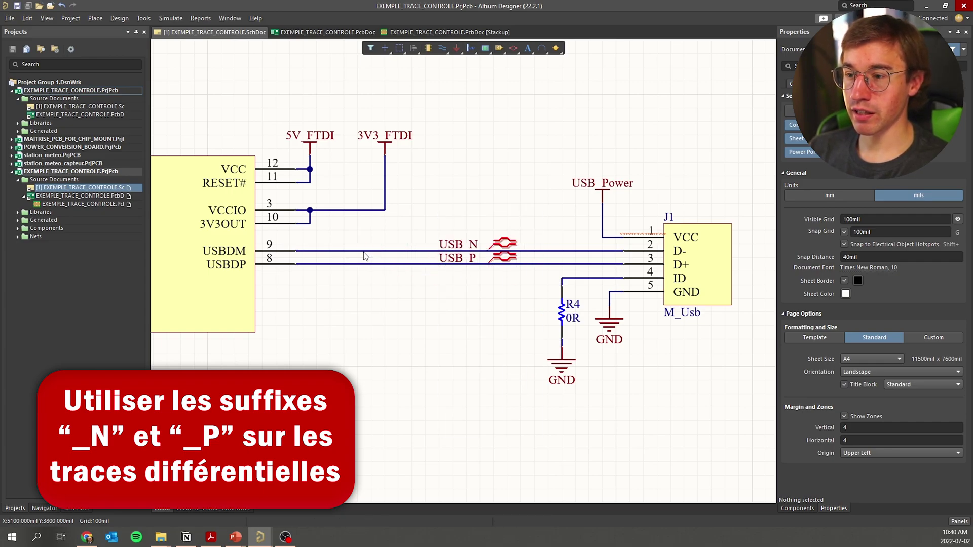
- Examine the USB_N and USB_P net labels on the wires between the USBDM and USBDP pins and connector J1
click(451, 251)
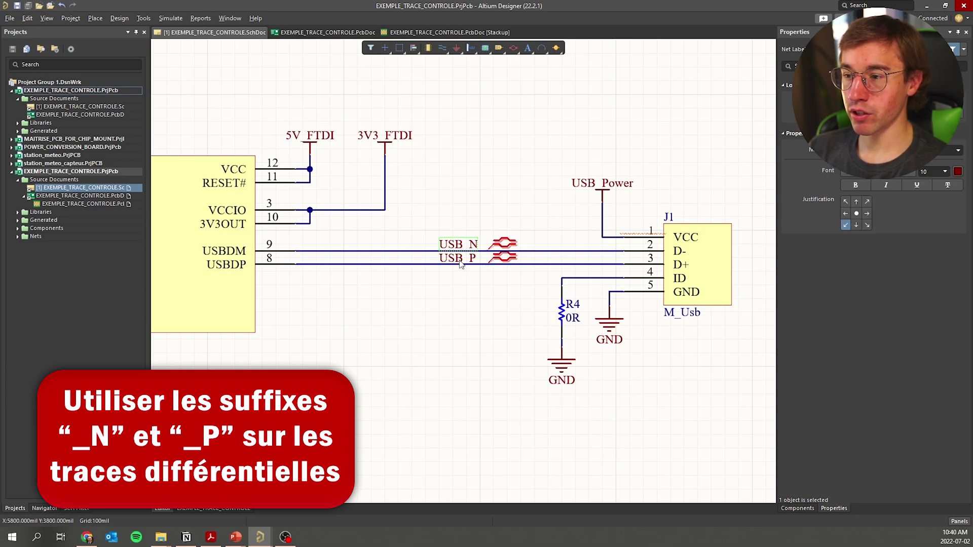
click(459, 298)
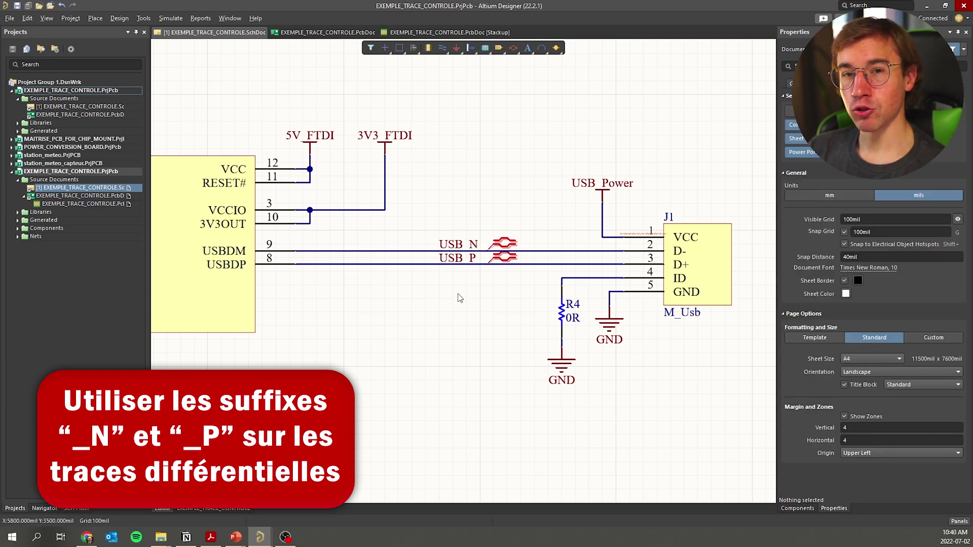
click(466, 248)
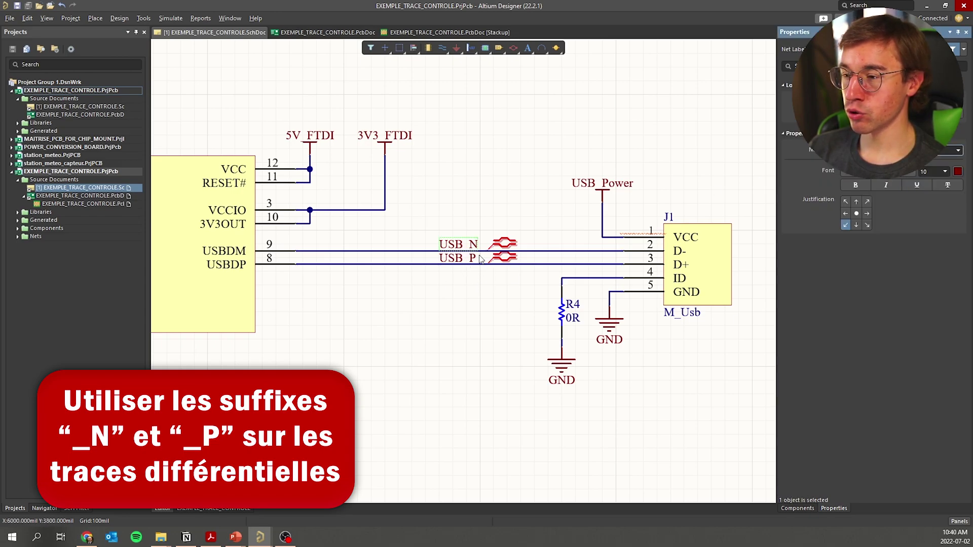
click(467, 264)
click(409, 305)
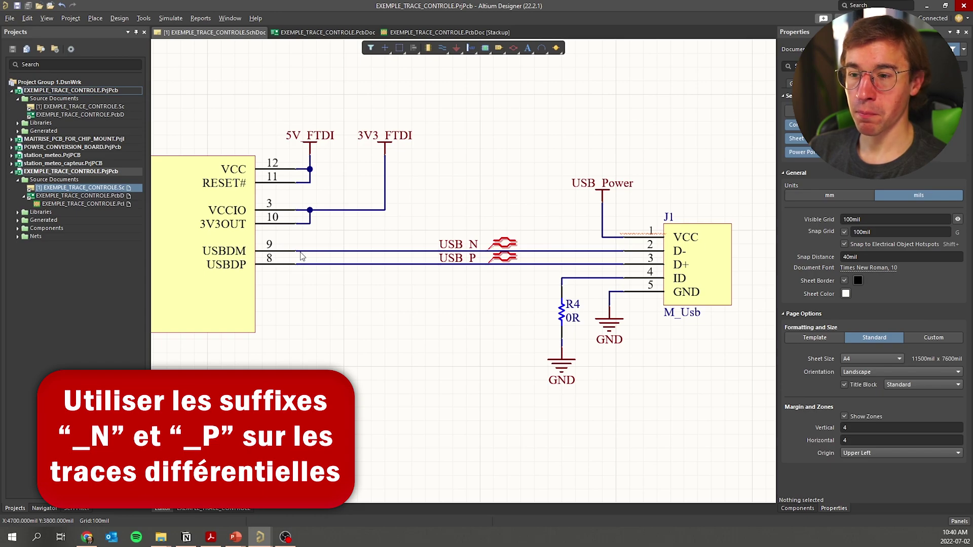
click(459, 244)
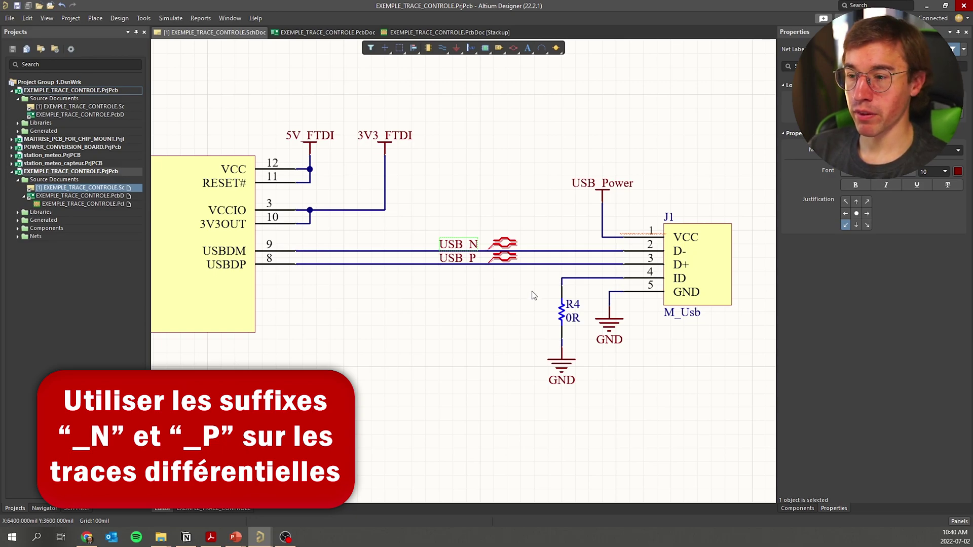
click(278, 302)
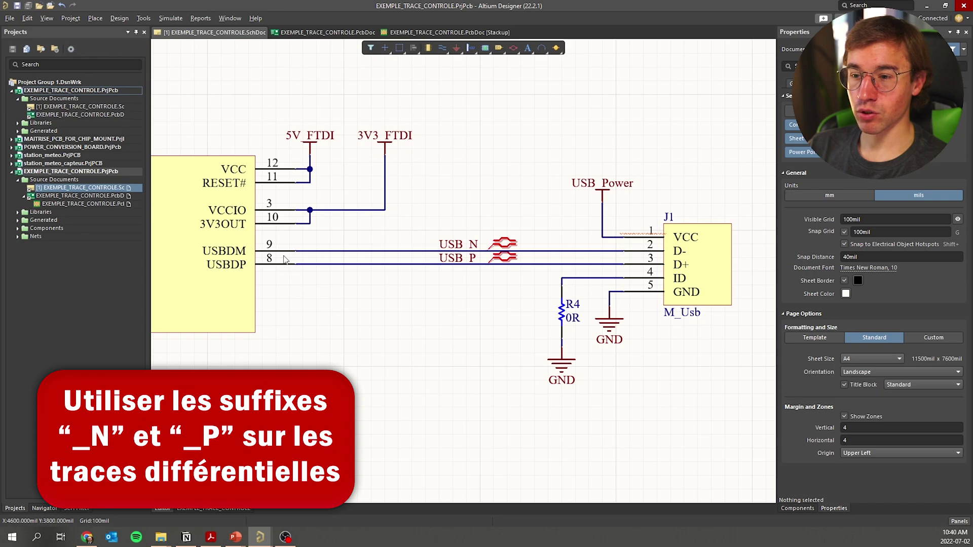
click(473, 260)
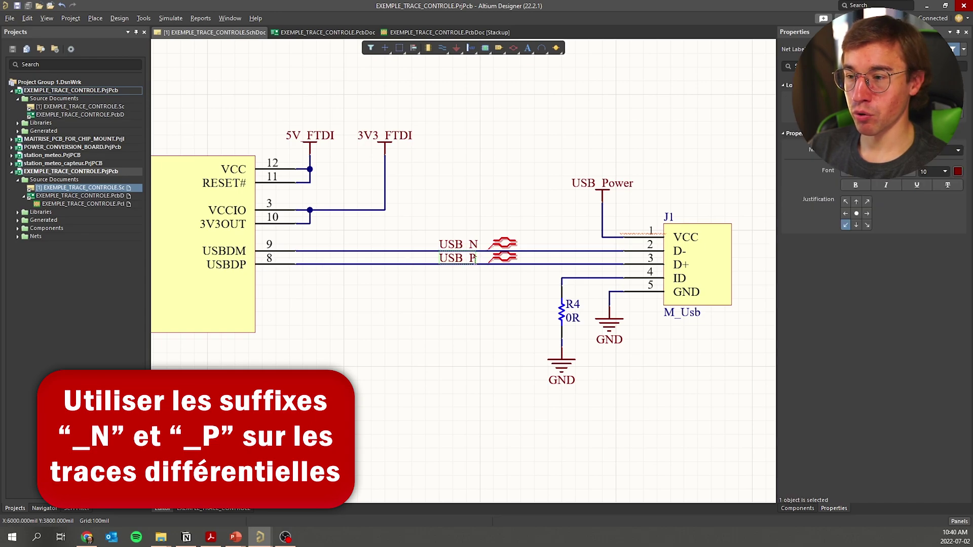
click(478, 294)
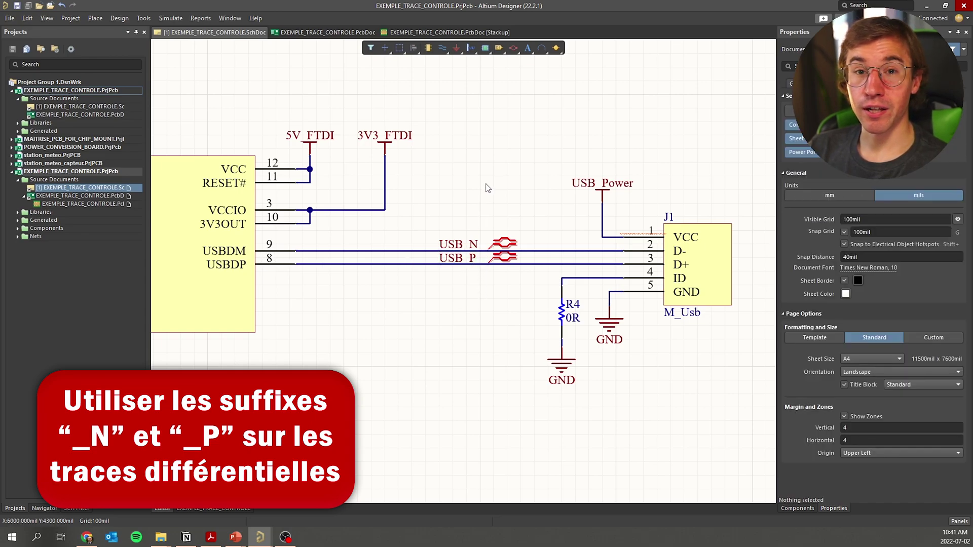
- Place Differential Pair directives on the USB_N and USB_P wires, between the chip's pins and the net labels
click(515, 49)
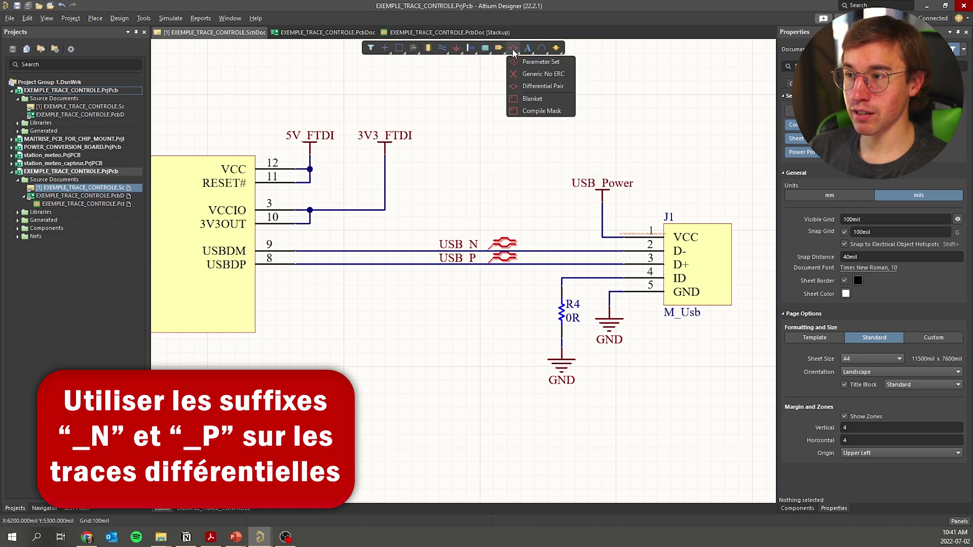
click(533, 87)
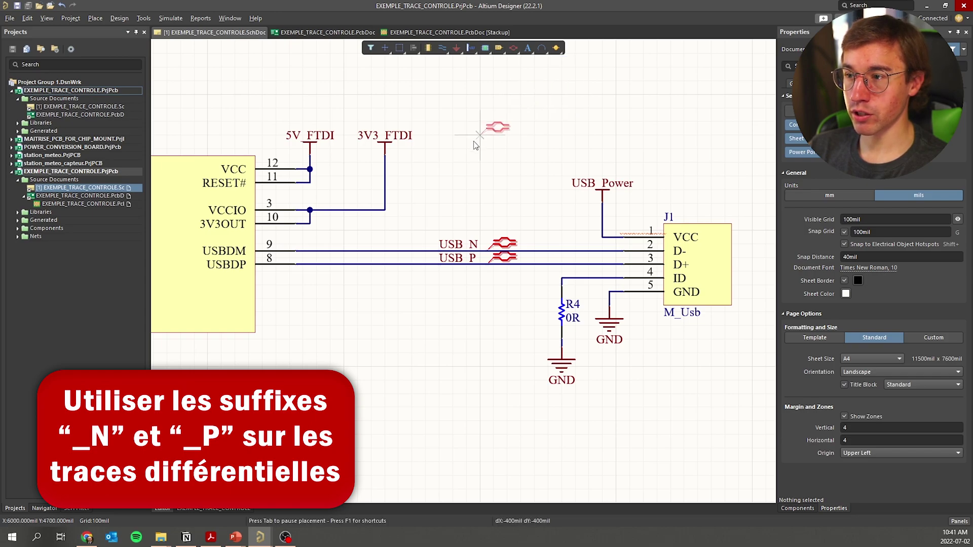
click(390, 253)
right_click(397, 253)
click(402, 244)
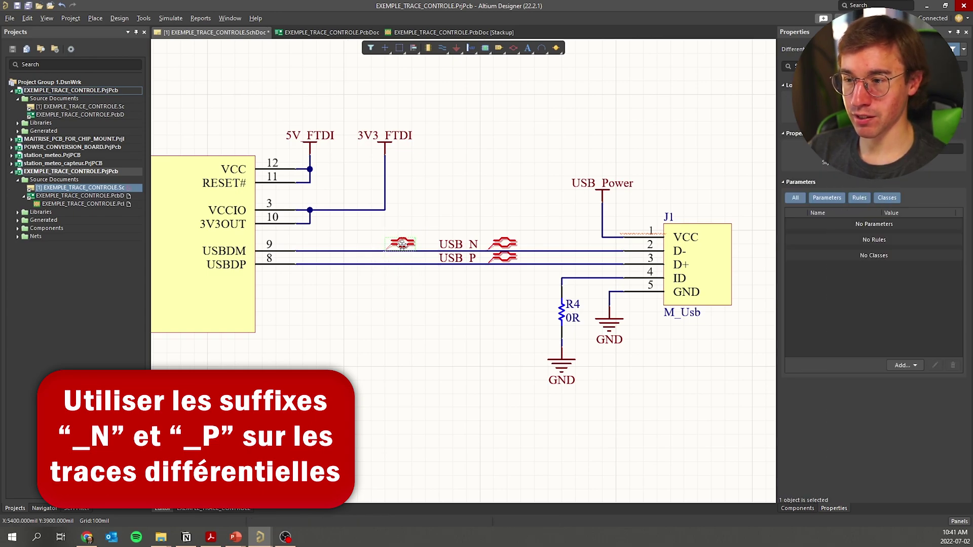
right_click(402, 244)
click(396, 244)
click(394, 244)
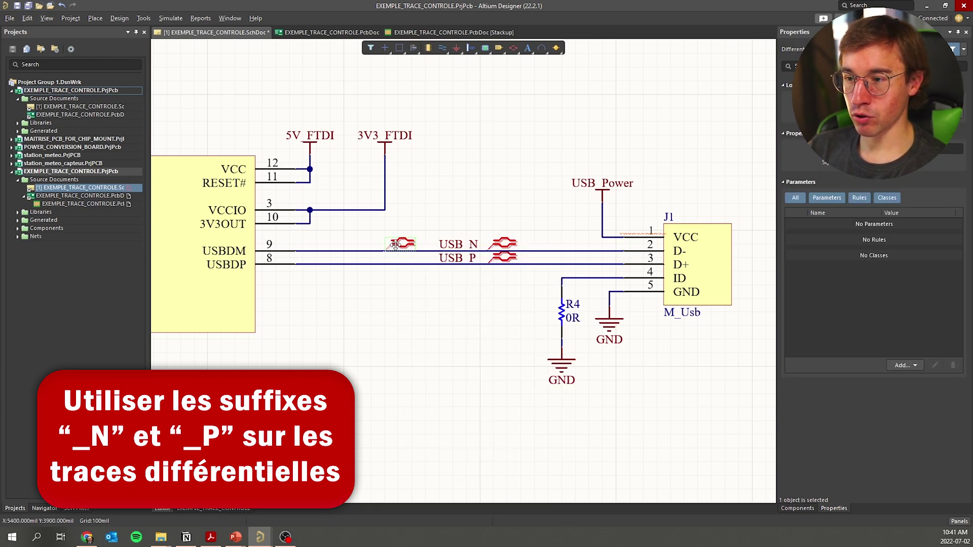
drag(393, 245, 385, 266)
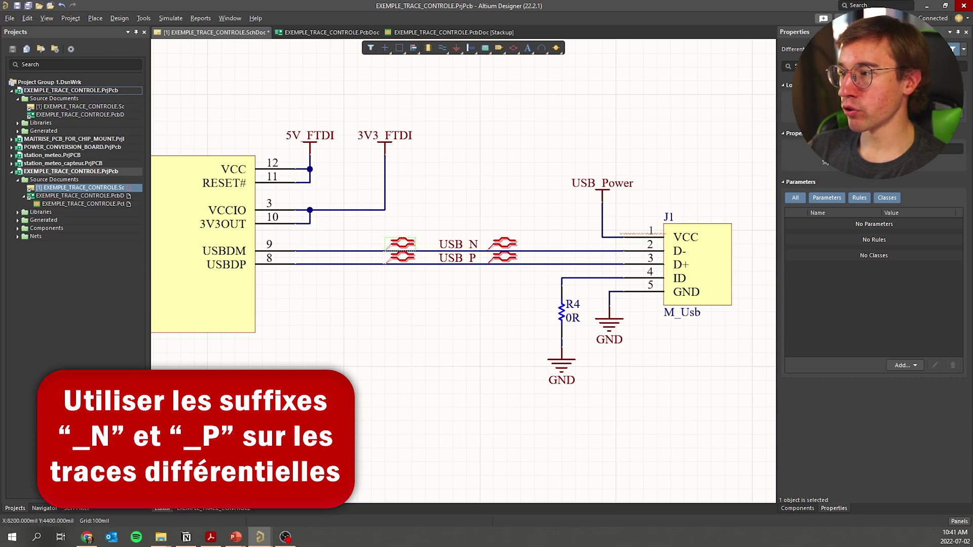
click(861, 149)
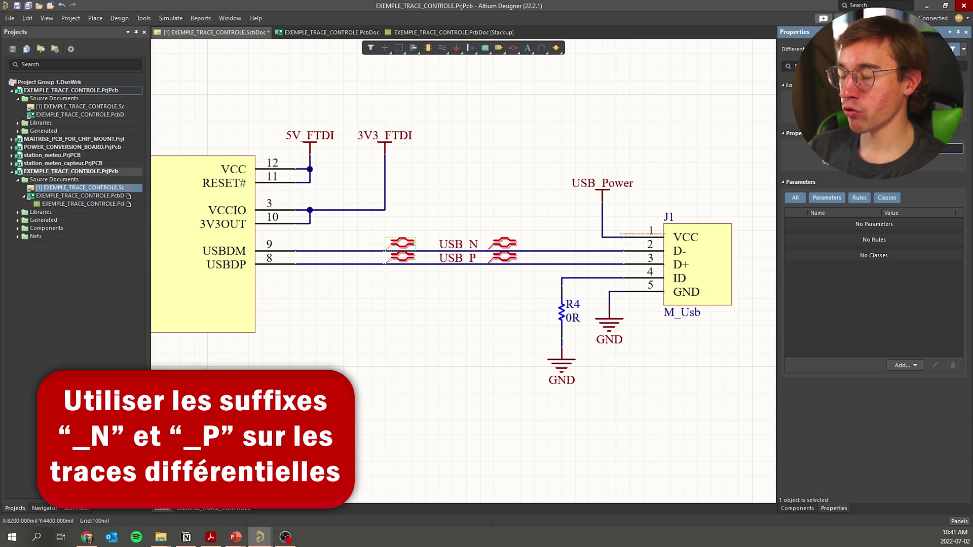
click(410, 260)
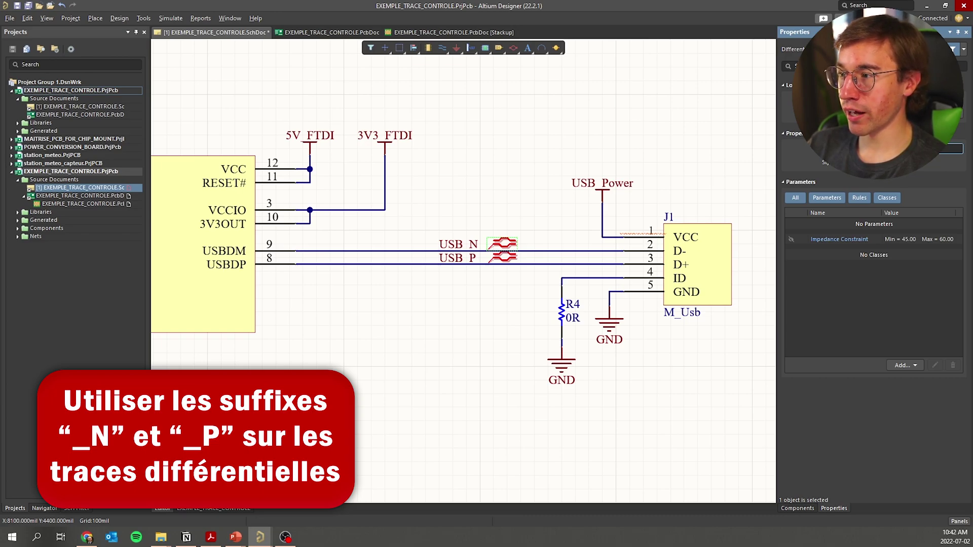
- Inspect the rules attached to the existing differential pair directives on the USB_N and USB_P wires
click(512, 259)
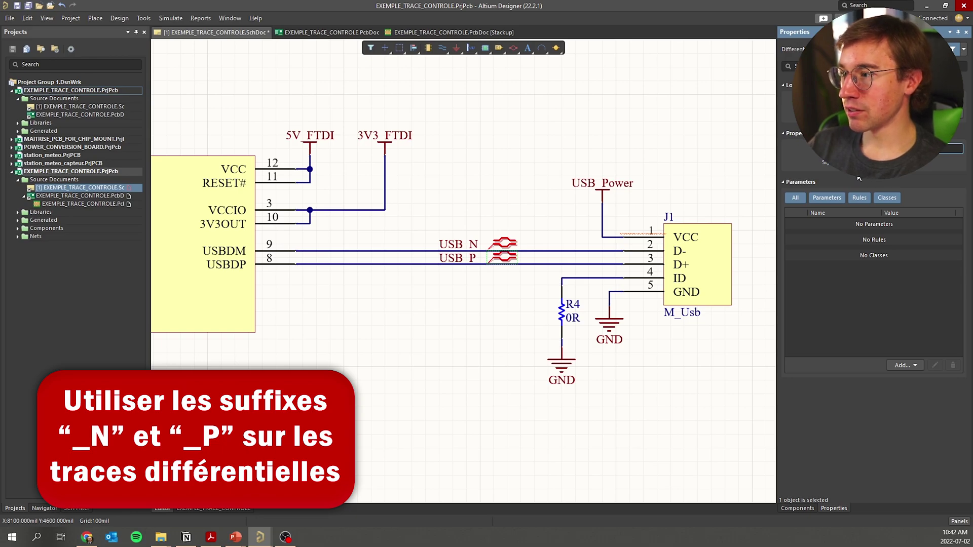
click(501, 243)
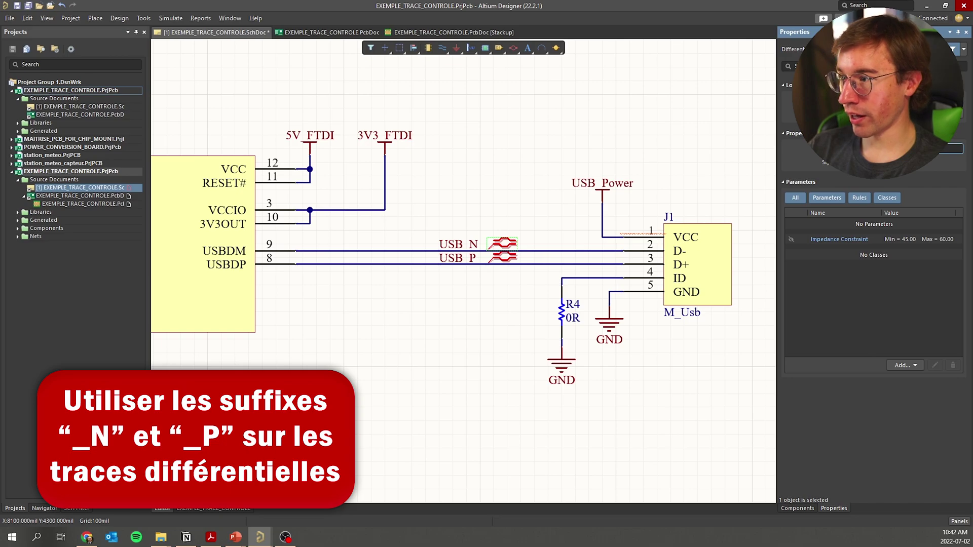
click(541, 223)
click(503, 247)
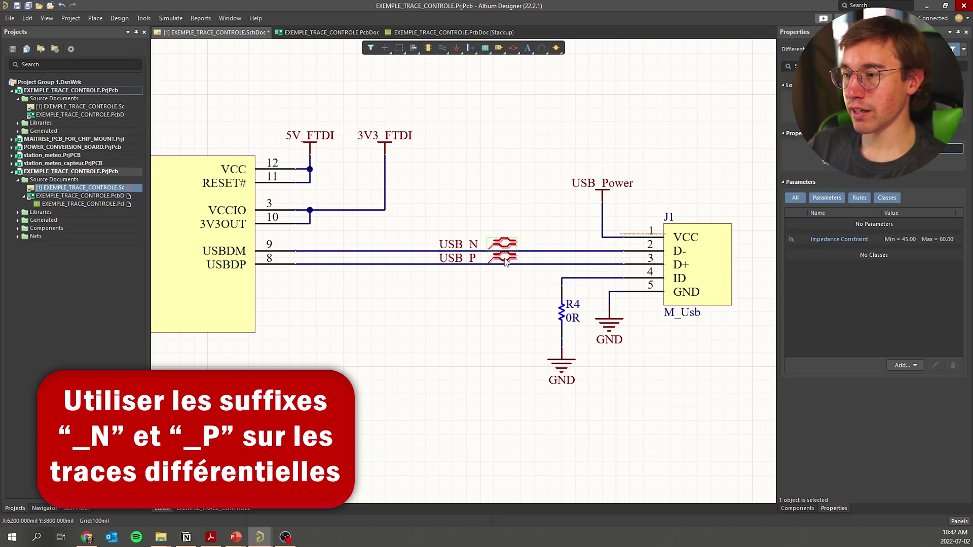
click(505, 257)
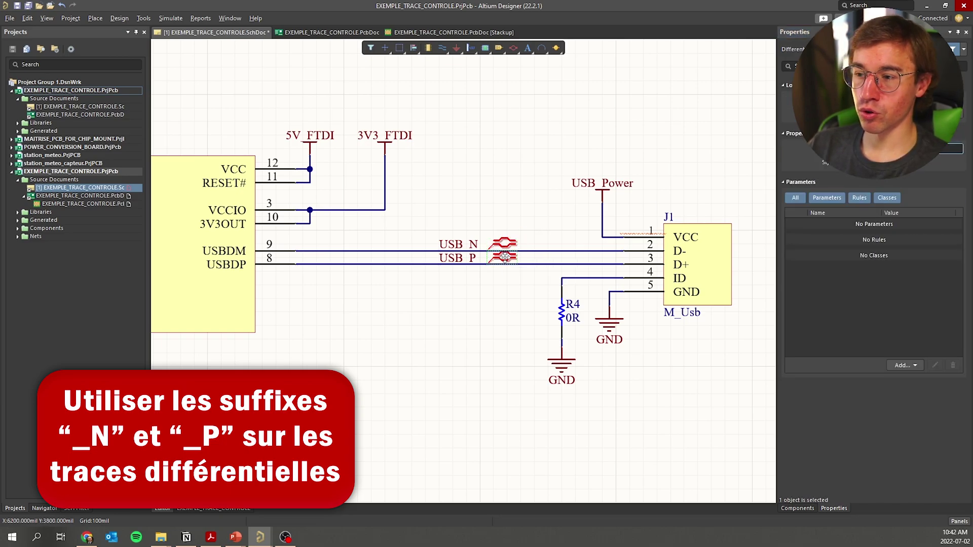
click(510, 282)
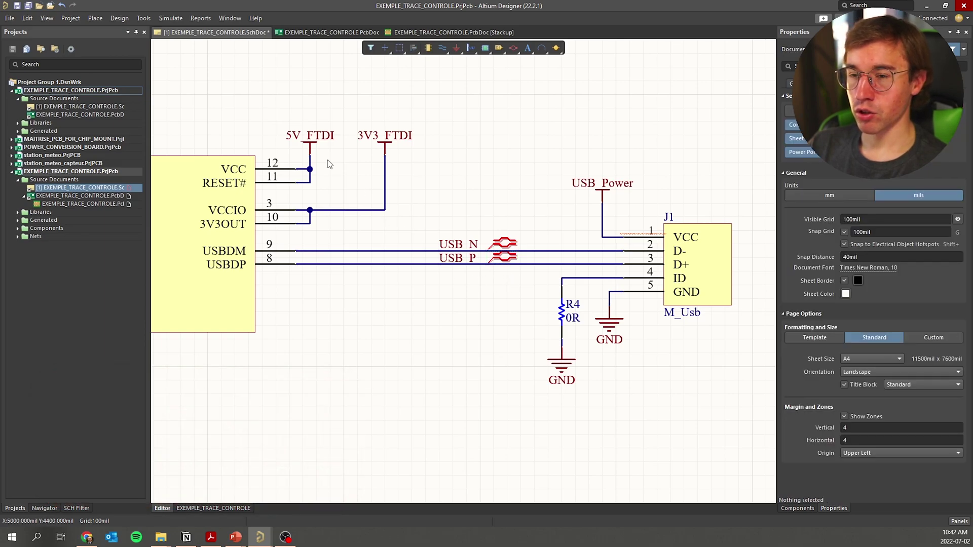
- Save the schematic changes and open the PCB document EXEMPLE_TRACE_CONTROLE.PcbDoc
click(28, 5)
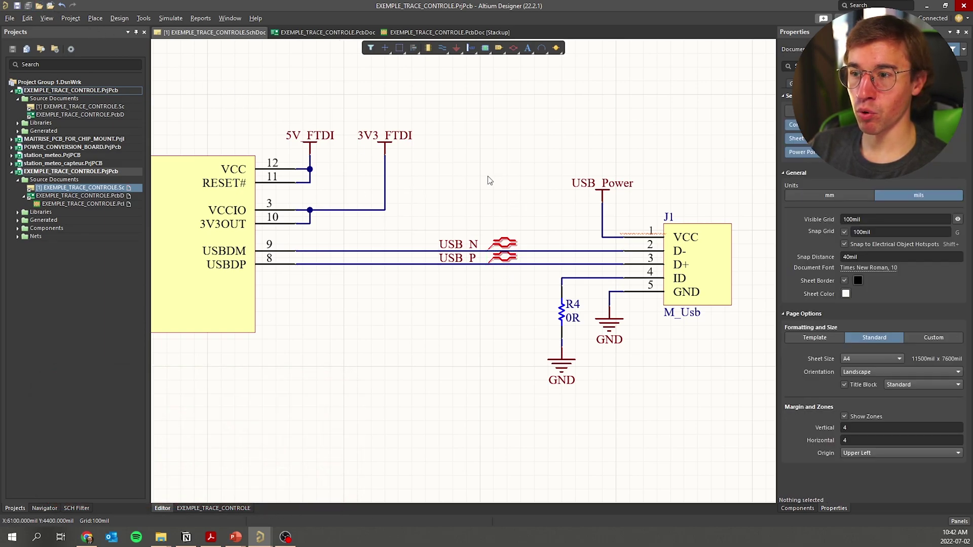
ctrl+scroll(479, 296, down, 2)
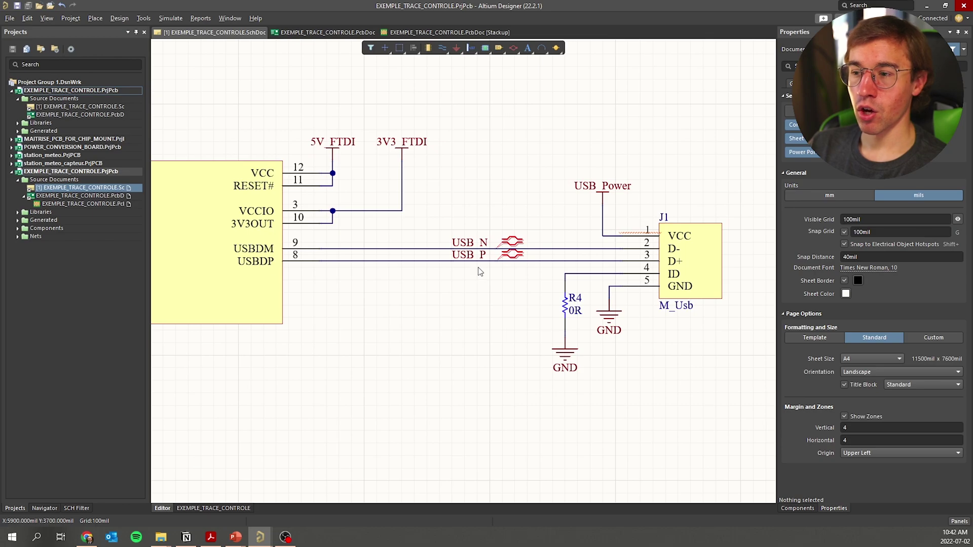
click(302, 33)
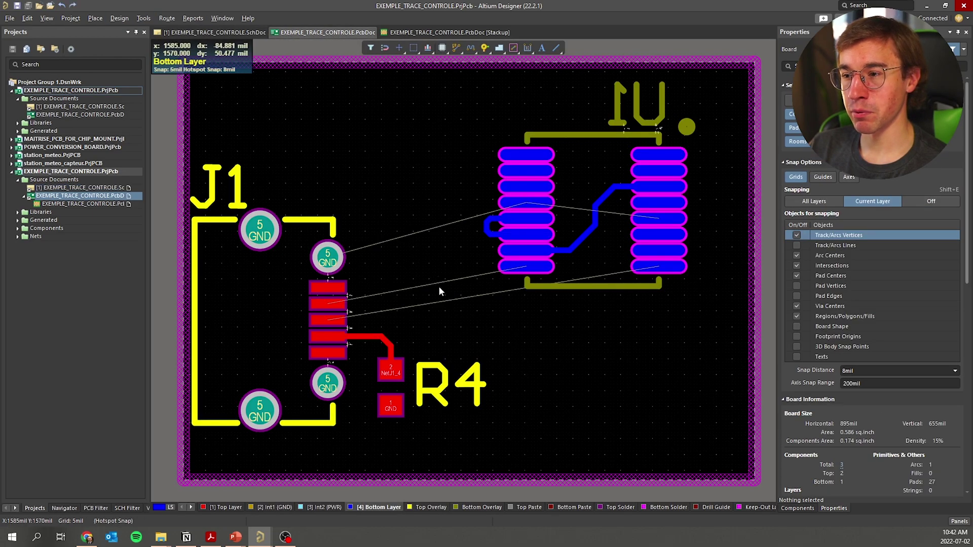
- Examine the USB_N and USB_P pads on connector J1 and chip U1 and the unrouted connections between them
ctrl+scroll(441, 289, up, 3)
right_drag(498, 342, 482, 326)
ctrl+scroll(382, 297, down, 1)
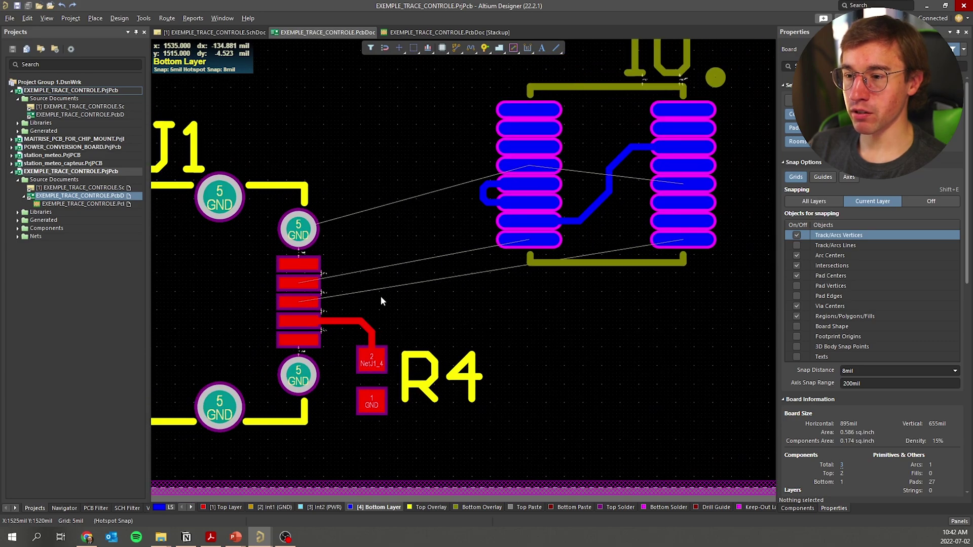
ctrl+scroll(306, 284, up, 3)
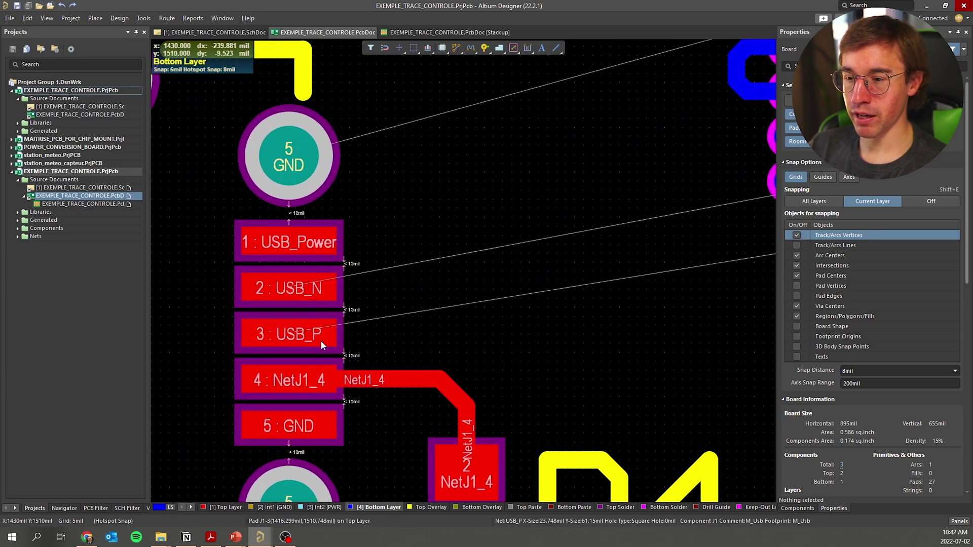
ctrl+scroll(430, 342, down, 2)
shift+scroll(430, 342, right, 5)
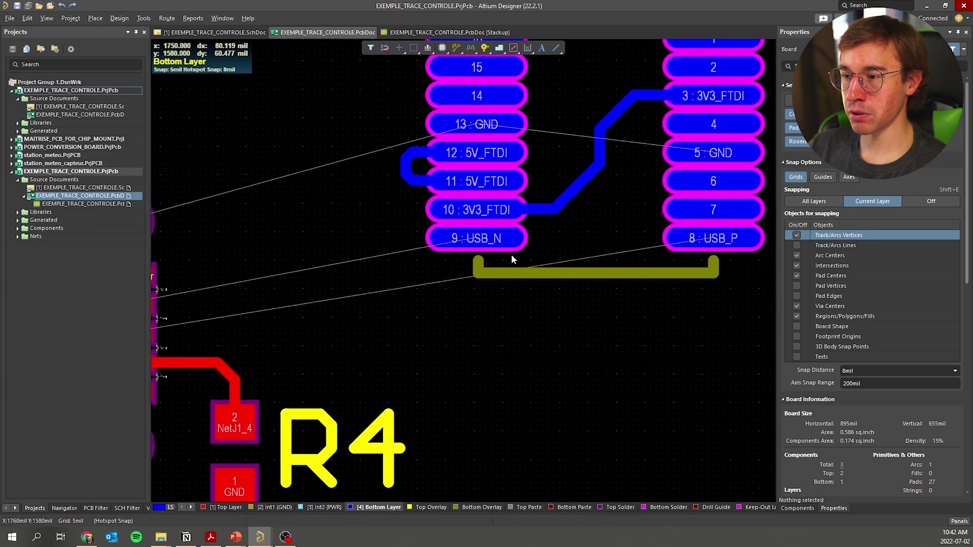
- Try Interactive Routing of a single track on the Top Layer from connector J1's USB_N pad toward chip U1
ctrl+scroll(450, 309, down, 2)
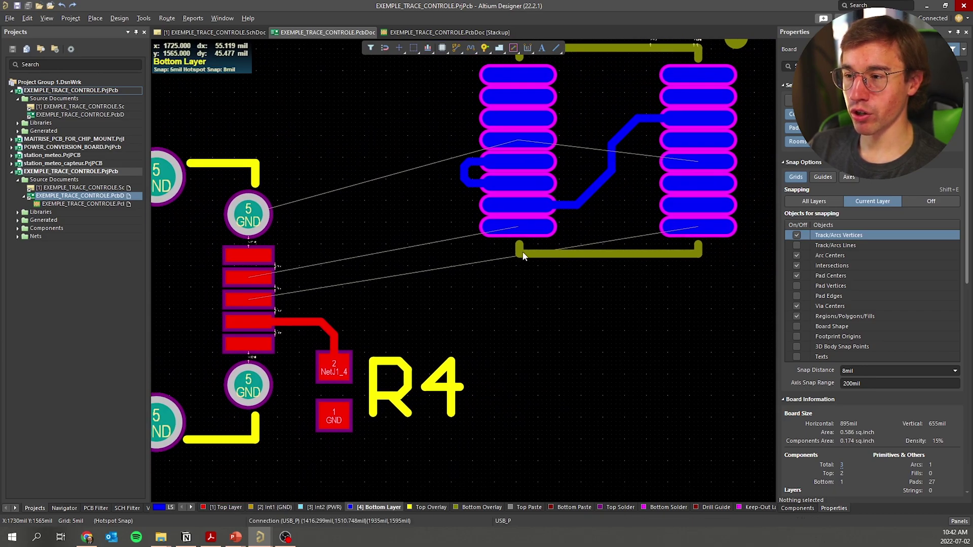
click(459, 52)
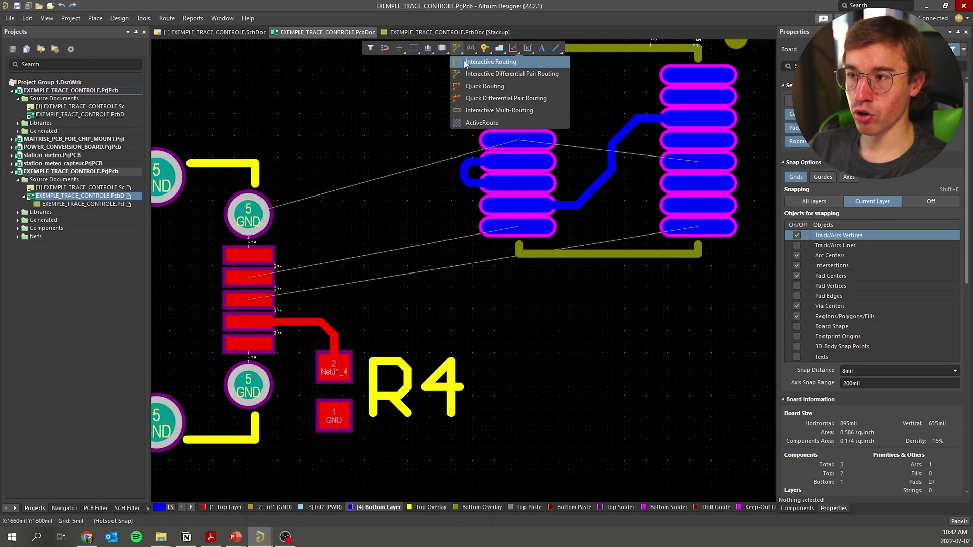
click(464, 61)
click(247, 279)
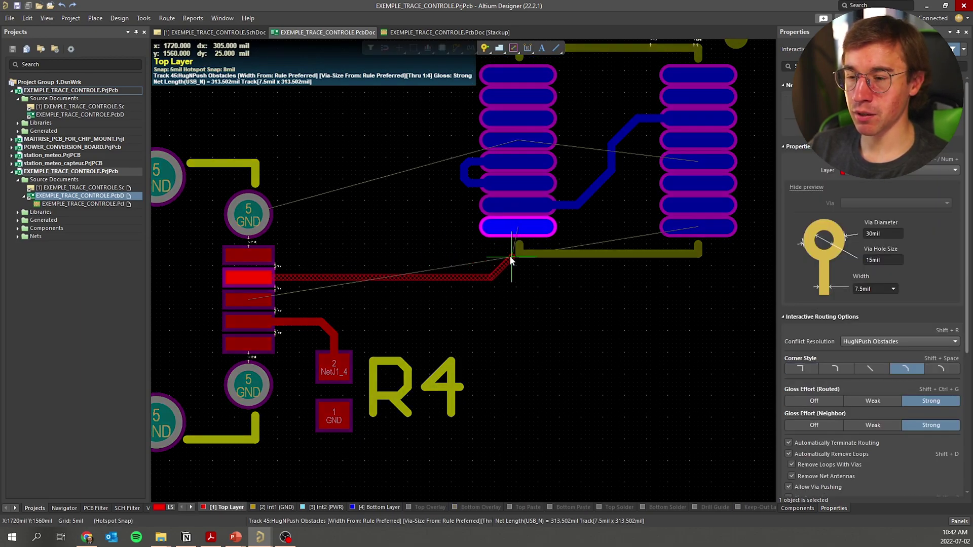
key(Escape)
key(Escape)
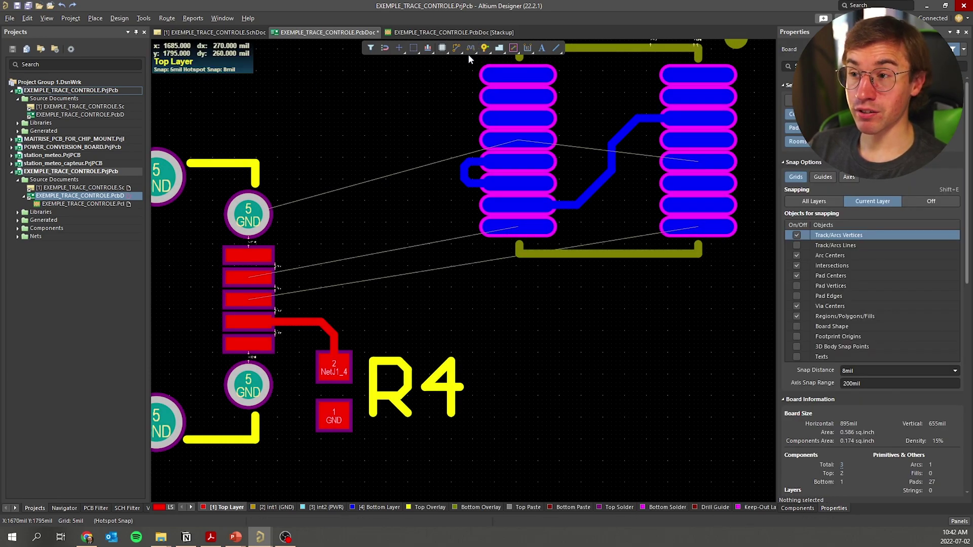
- Try Interactive Differential Pair Routing on the Top Layer from connector J1's USB_N and USB_P pads toward chip U1
right_click(456, 48)
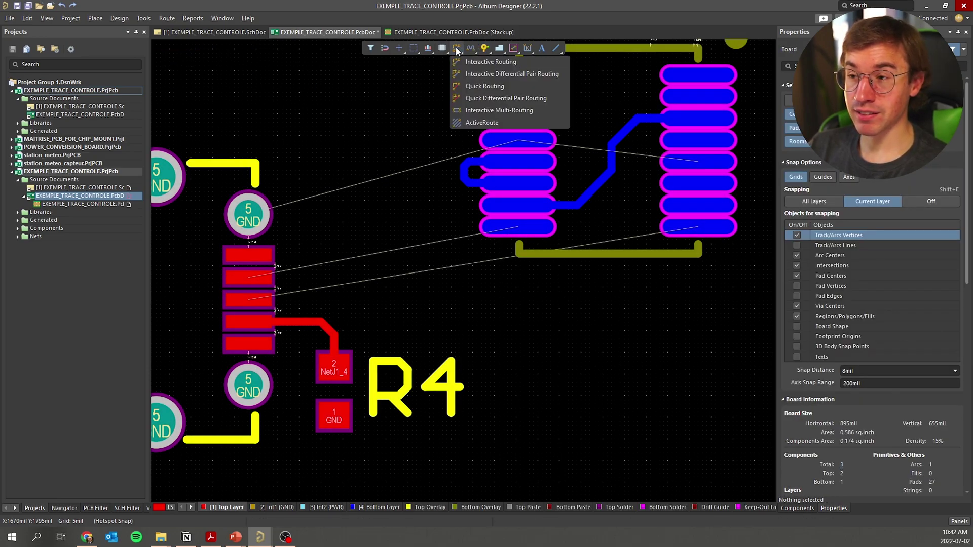
click(494, 74)
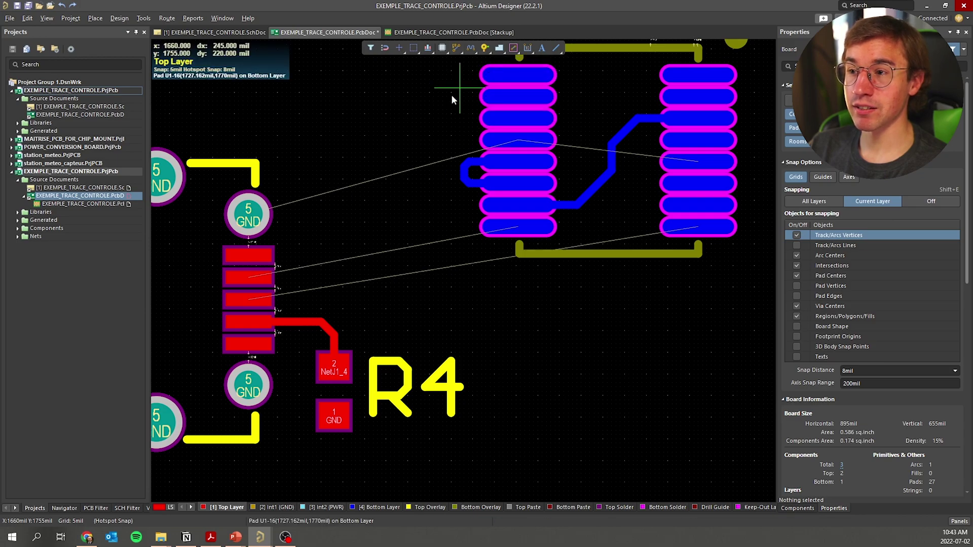
click(263, 280)
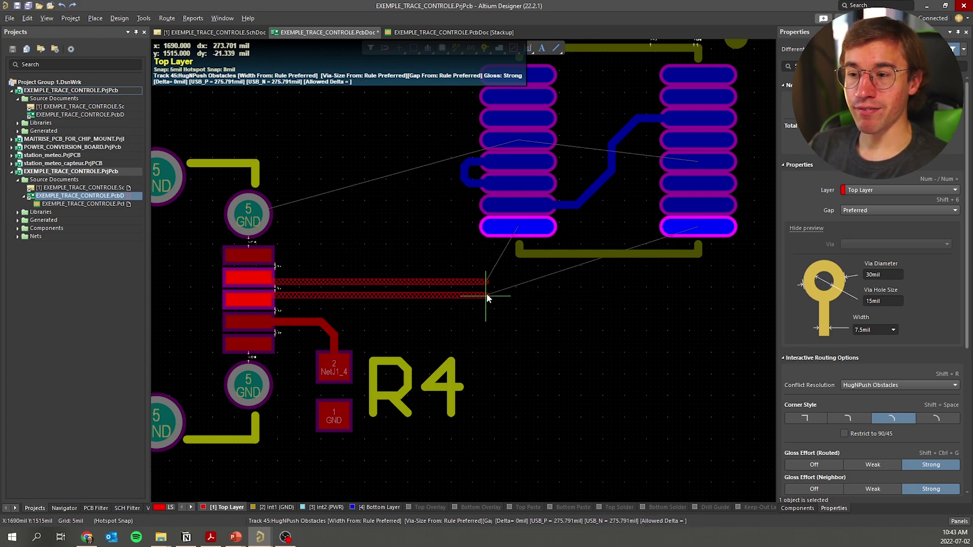
key(Escape)
key(Escape)
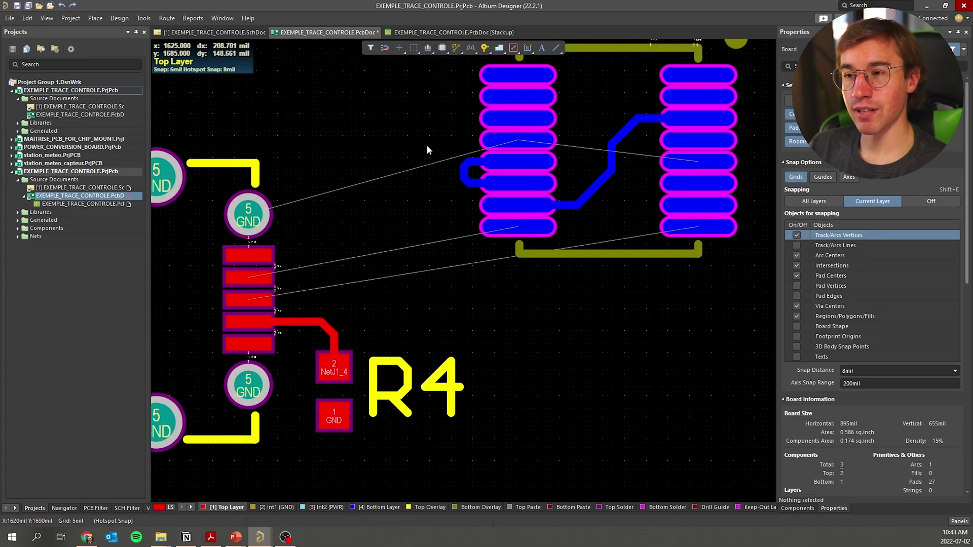
- Review the board's layer stackup and the D90 impedance profile in the Layer Stack Manager
click(429, 35)
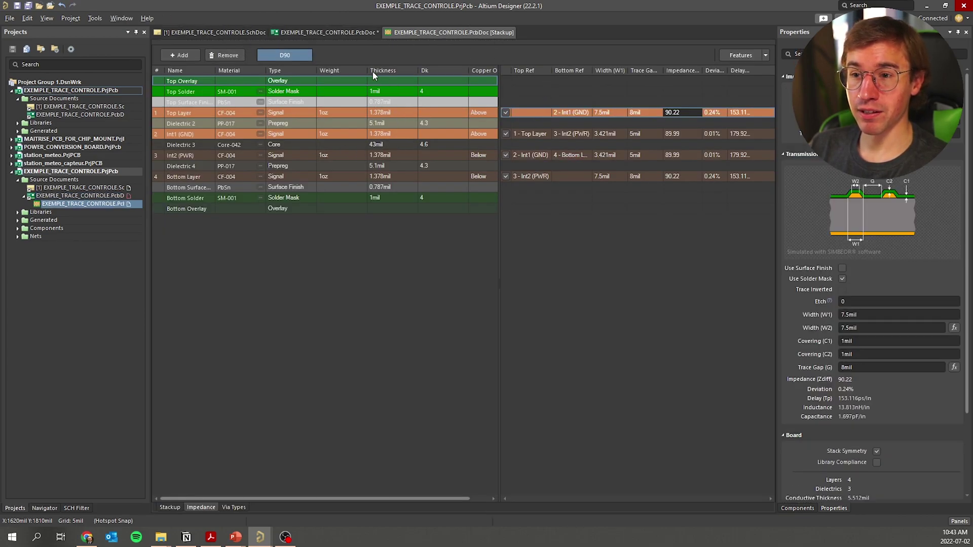
click(325, 33)
click(119, 19)
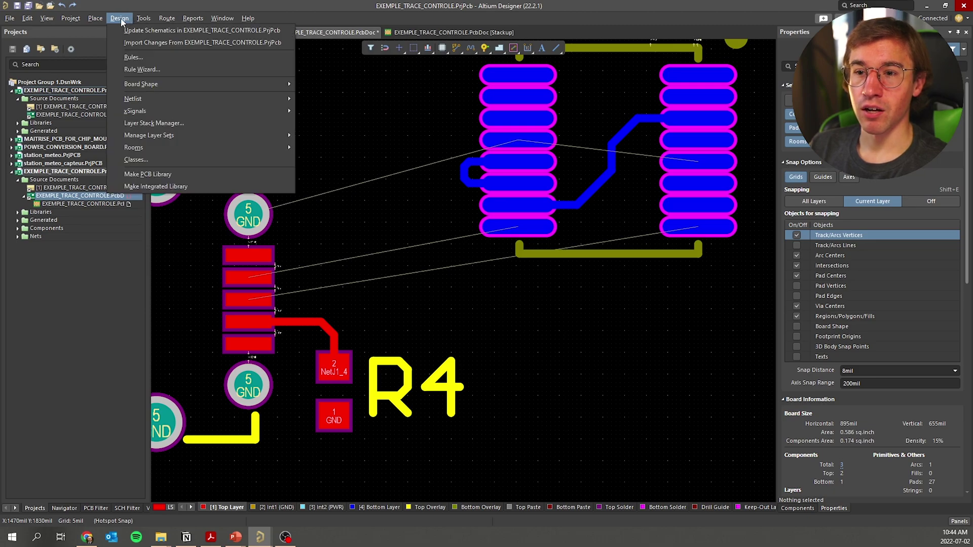
click(170, 125)
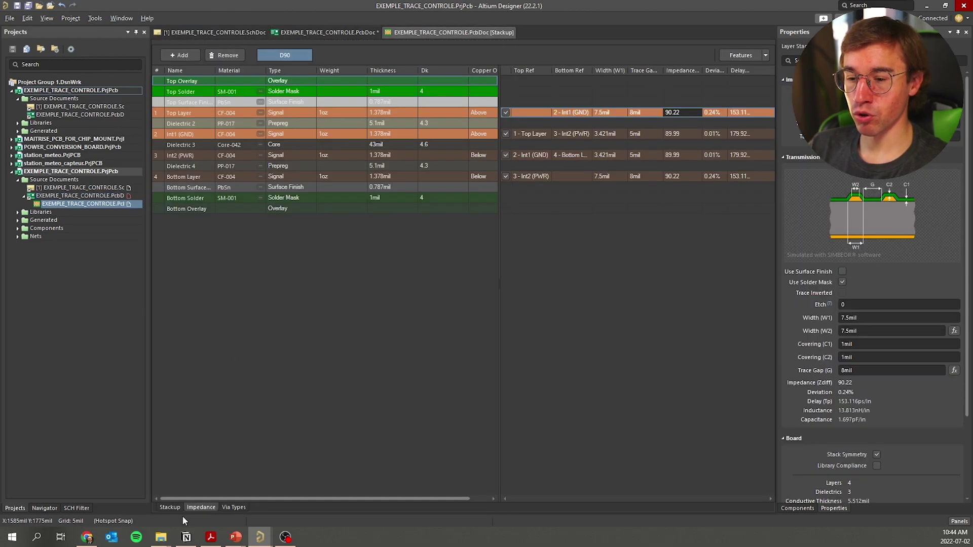
click(171, 507)
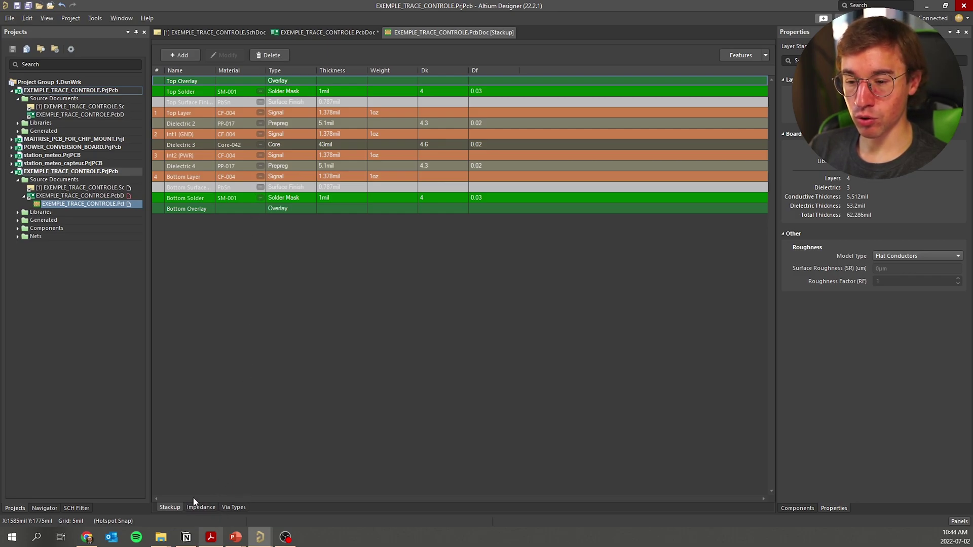
click(202, 507)
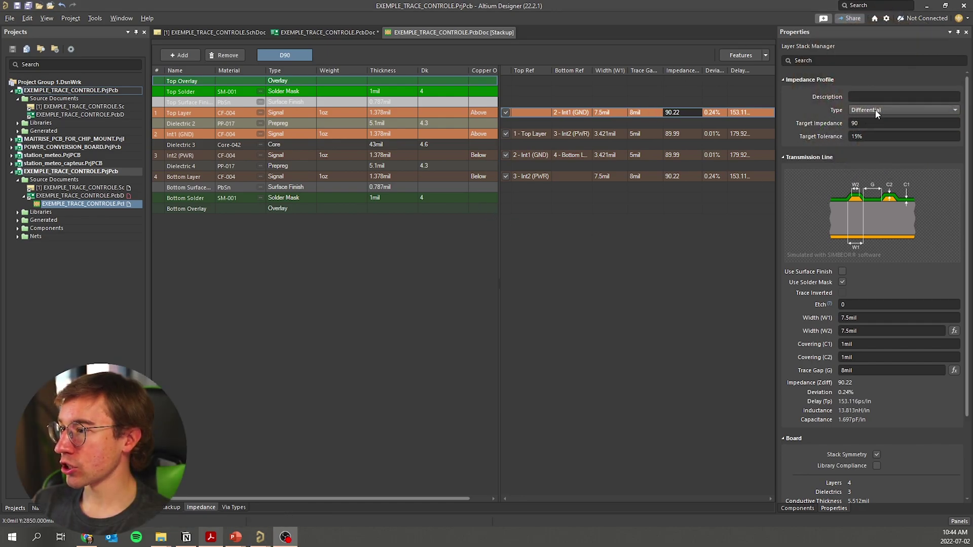
- Try the Single type for the D90 impedance profile and restore it to Differential
click(881, 109)
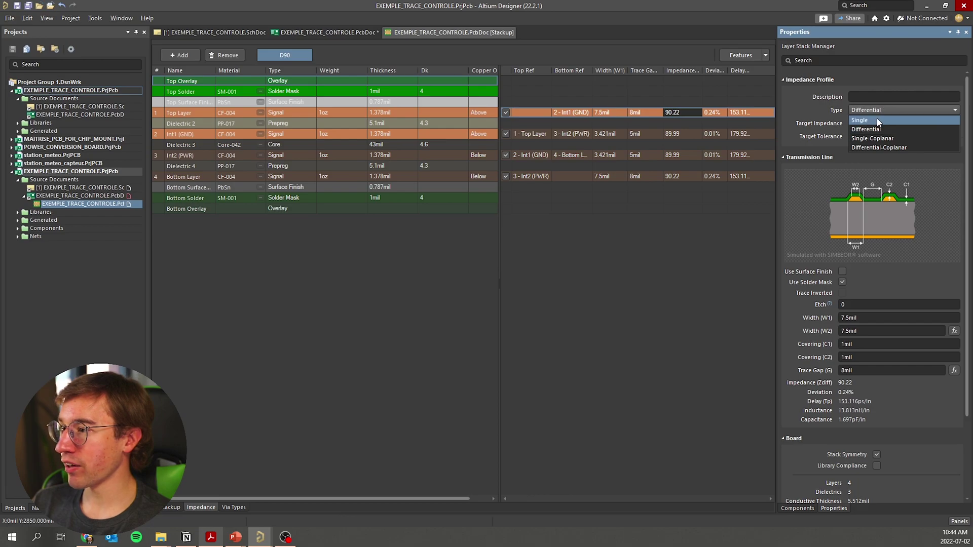
click(877, 119)
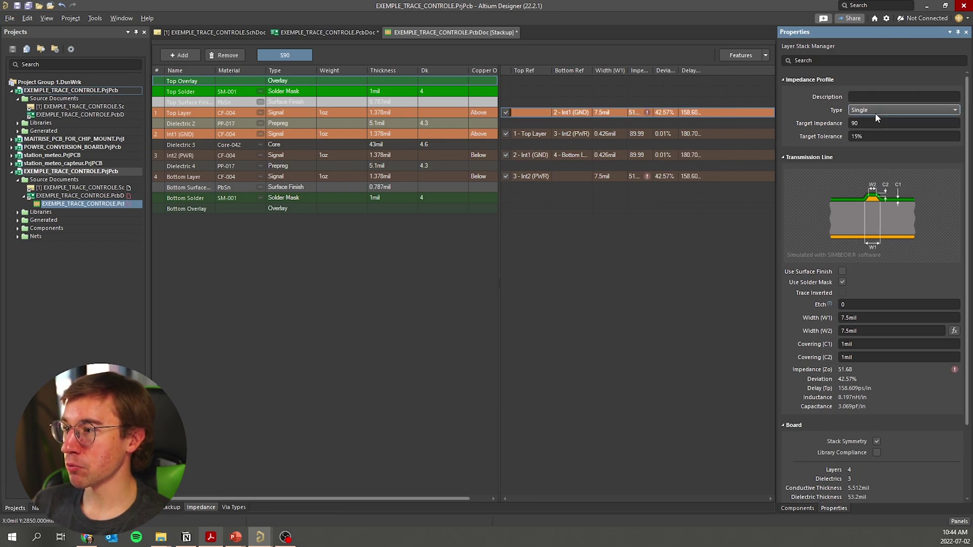
click(875, 113)
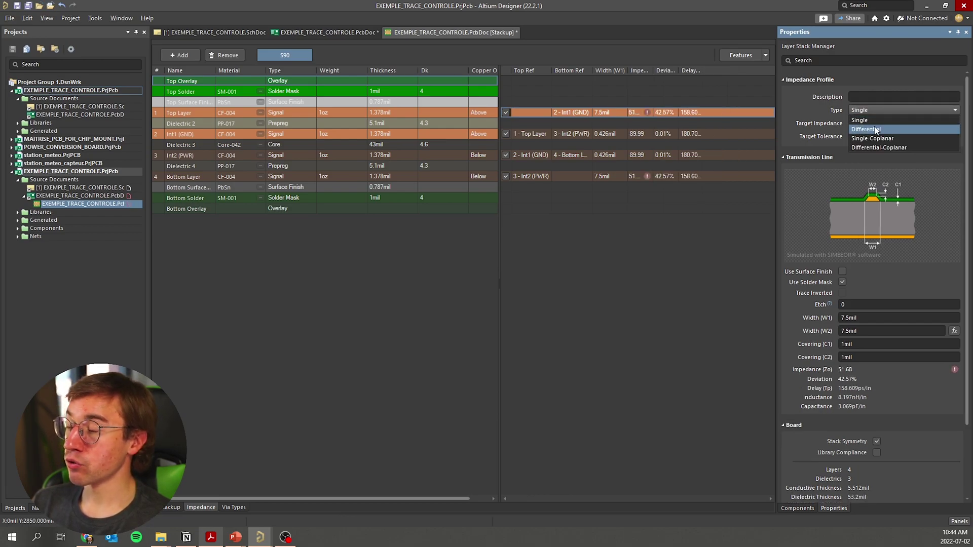
click(875, 129)
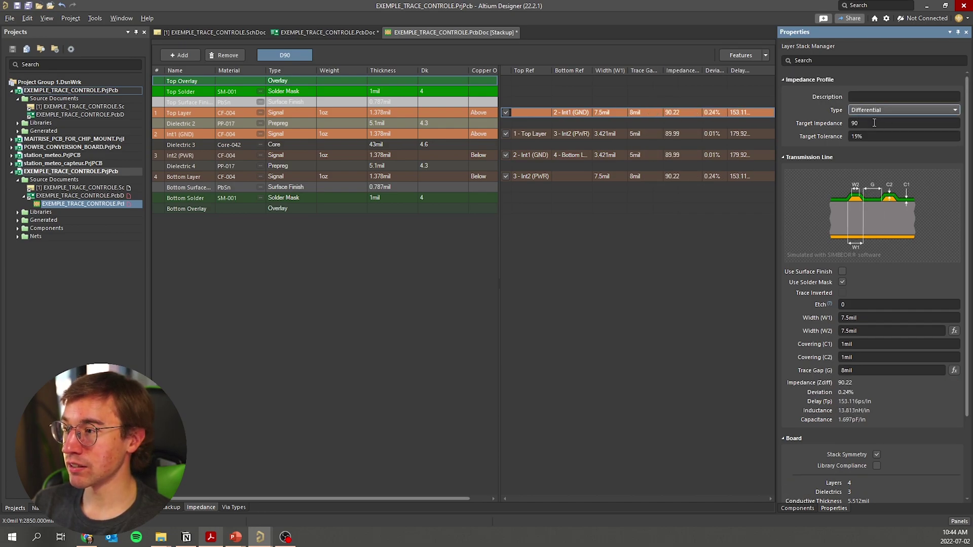
- Examine the D90 profile's target impedance and tolerance, and the Top Layer's trace width and trace gap
click(874, 123)
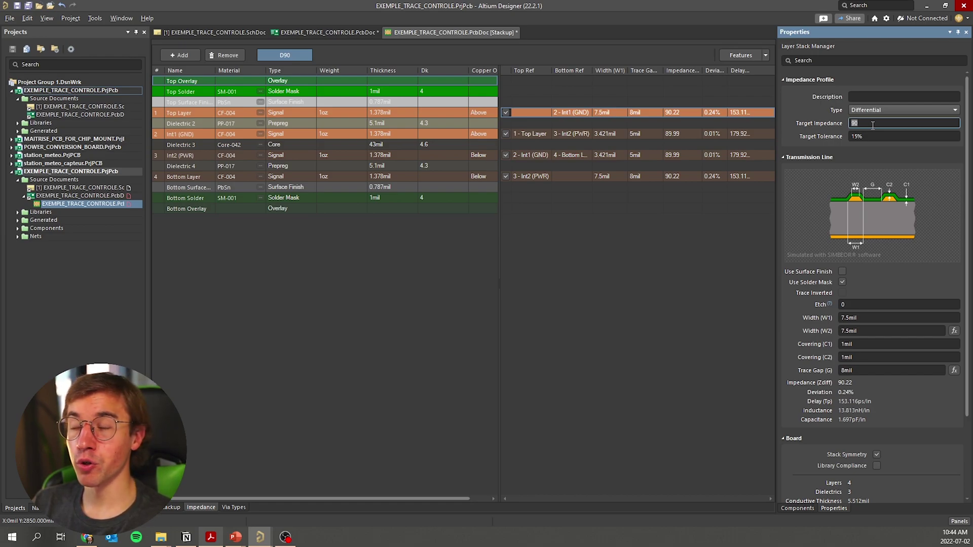
click(884, 125)
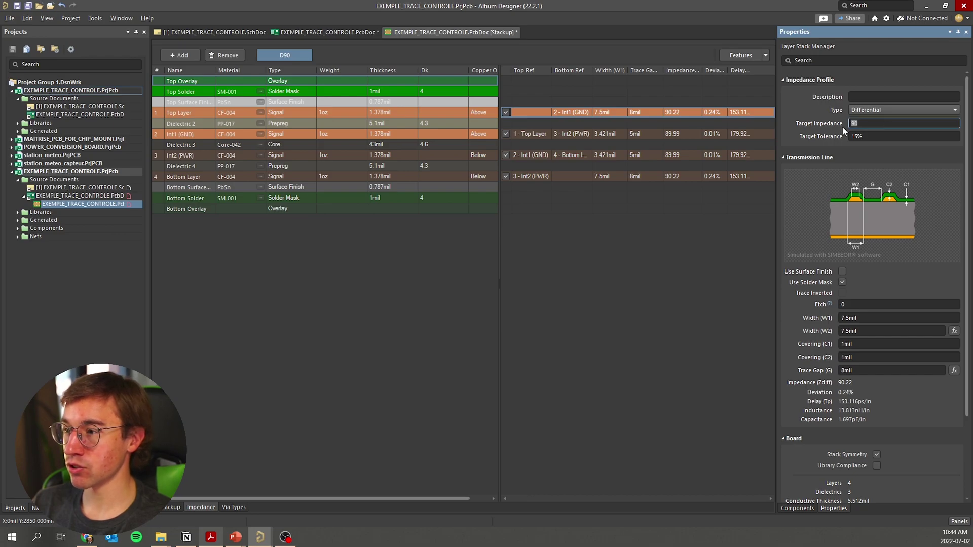
click(882, 137)
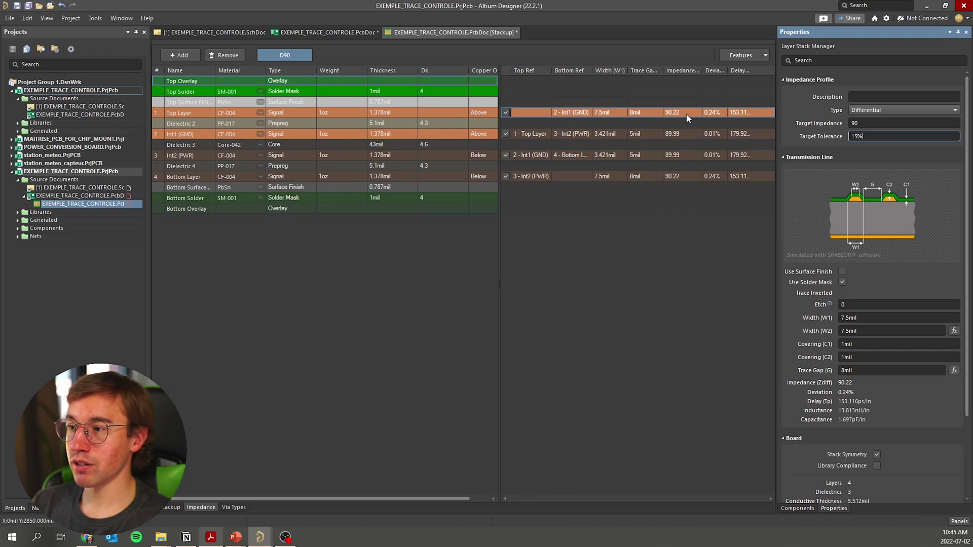
click(641, 115)
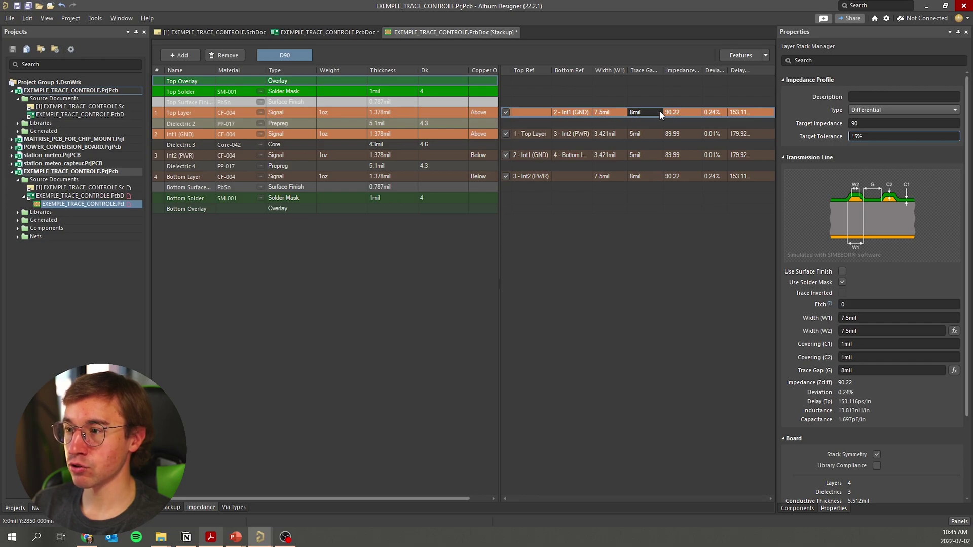
click(860, 317)
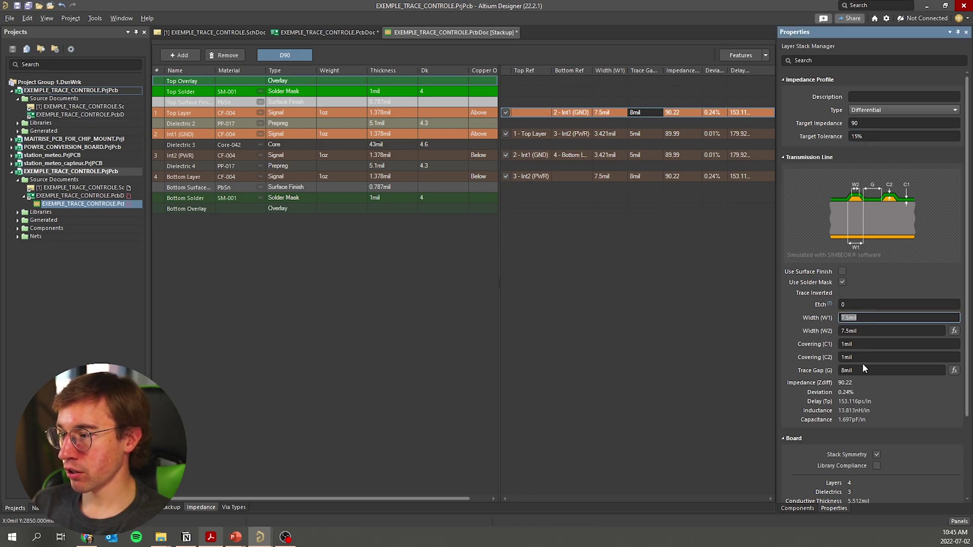
click(864, 318)
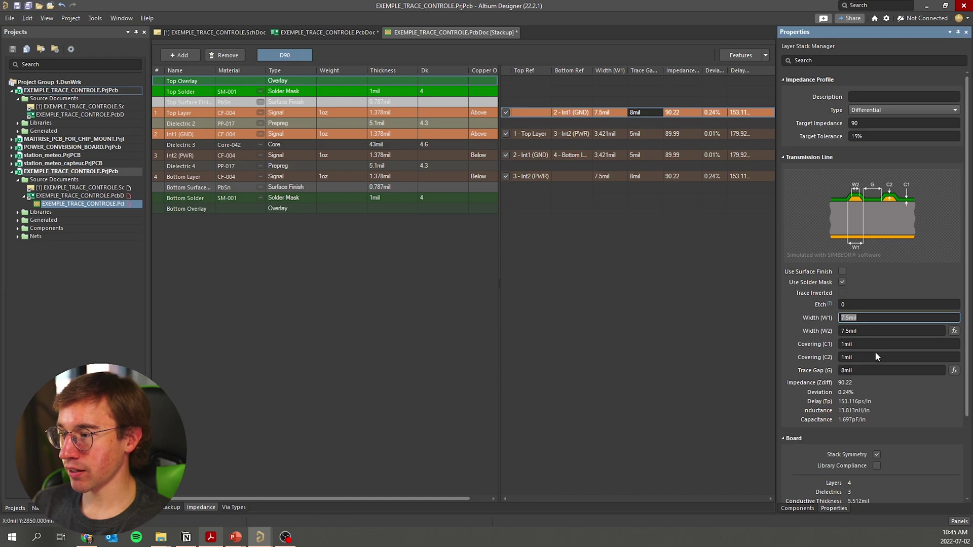
click(862, 370)
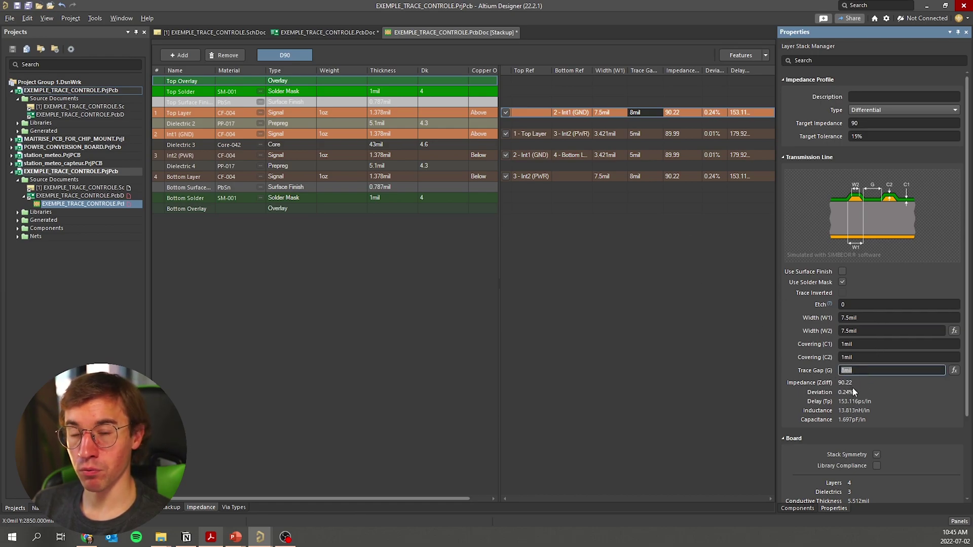
- Try a Top Layer trace width (W1) of 12 mil in the D90 profile, check its impedance, and restore 7.5 mil
click(862, 318)
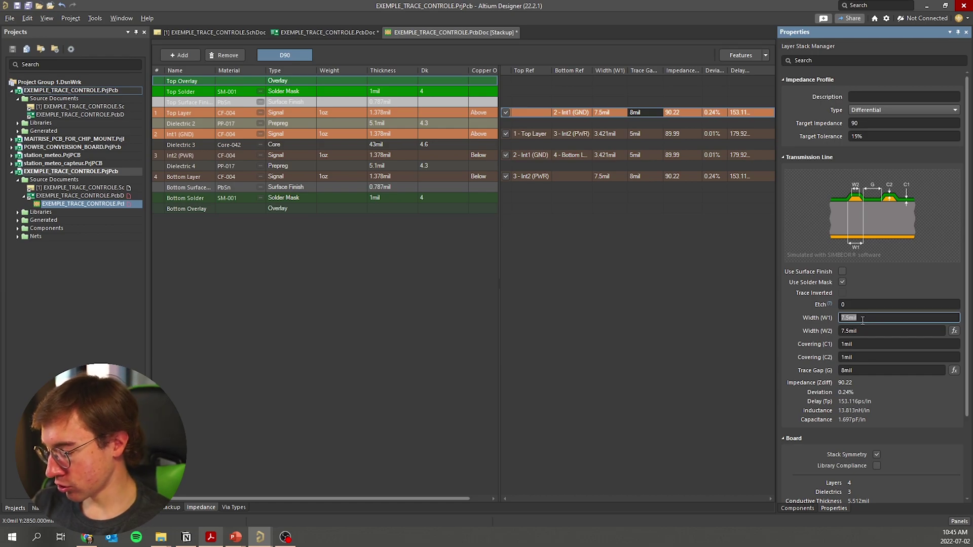
text(12)
key(Return)
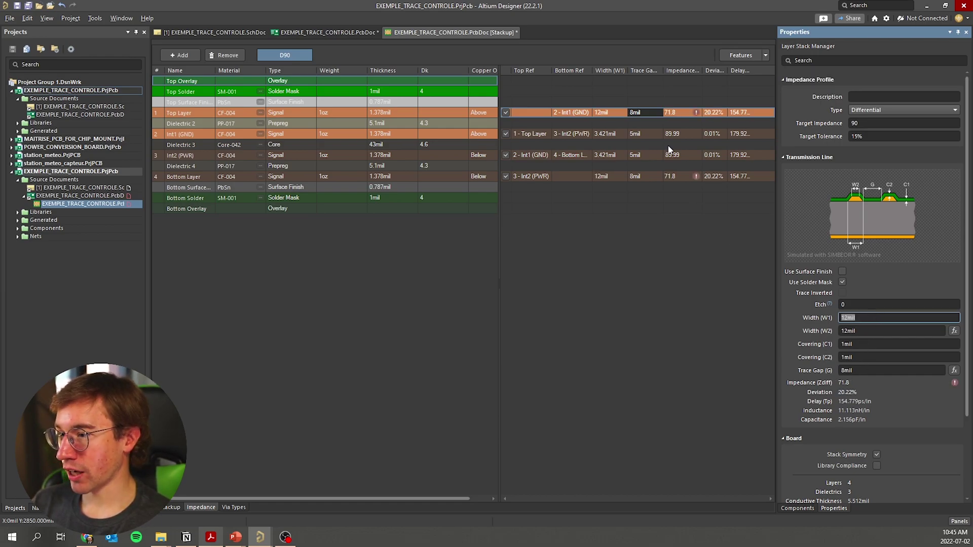
click(696, 114)
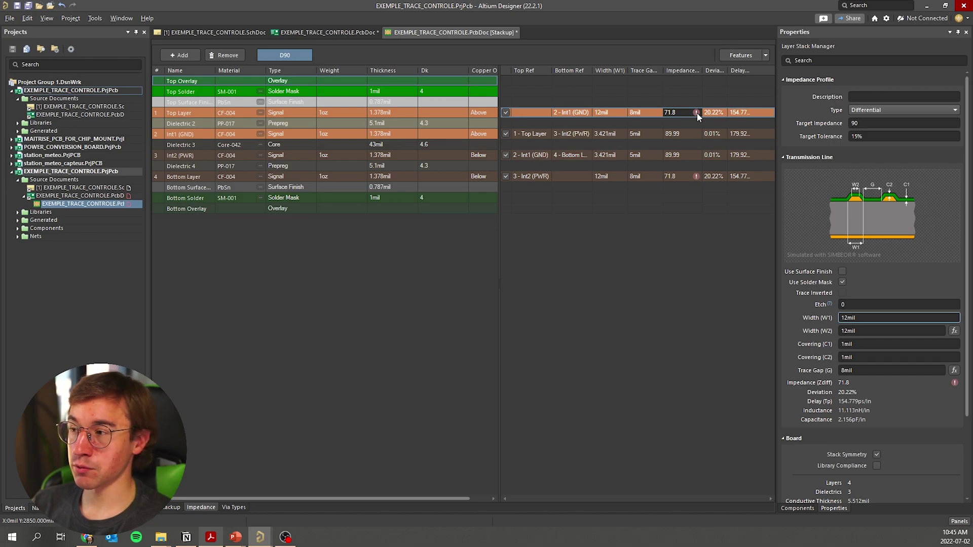
click(876, 318)
text(7.5)
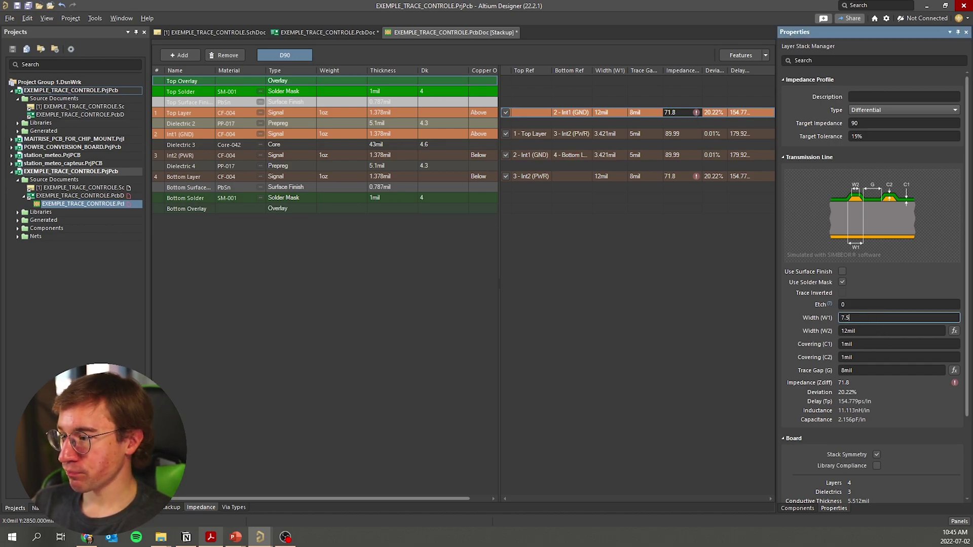
key(Return)
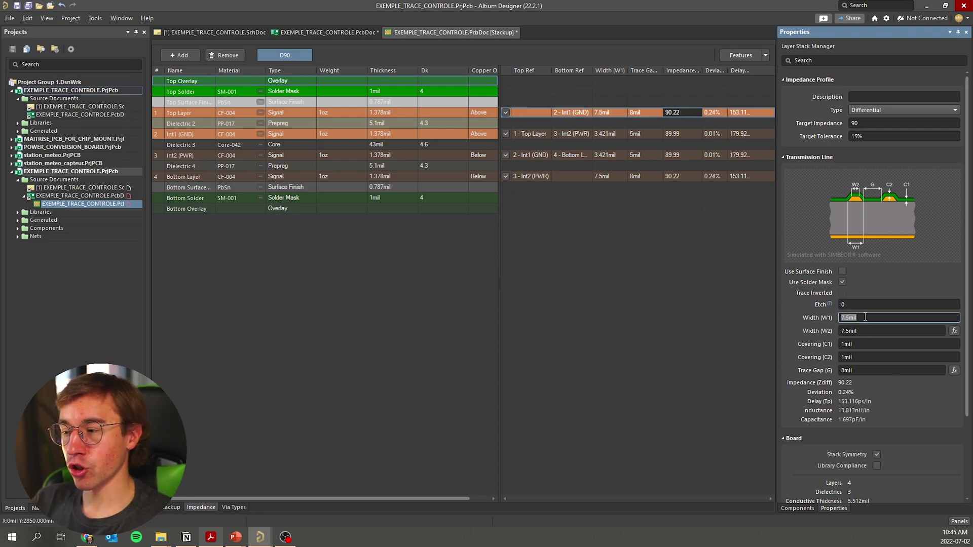
- Set the Top Layer's trace width (W1) to 3 mil and trace gap (G) to 3 mil in the D90 profile
click(865, 371)
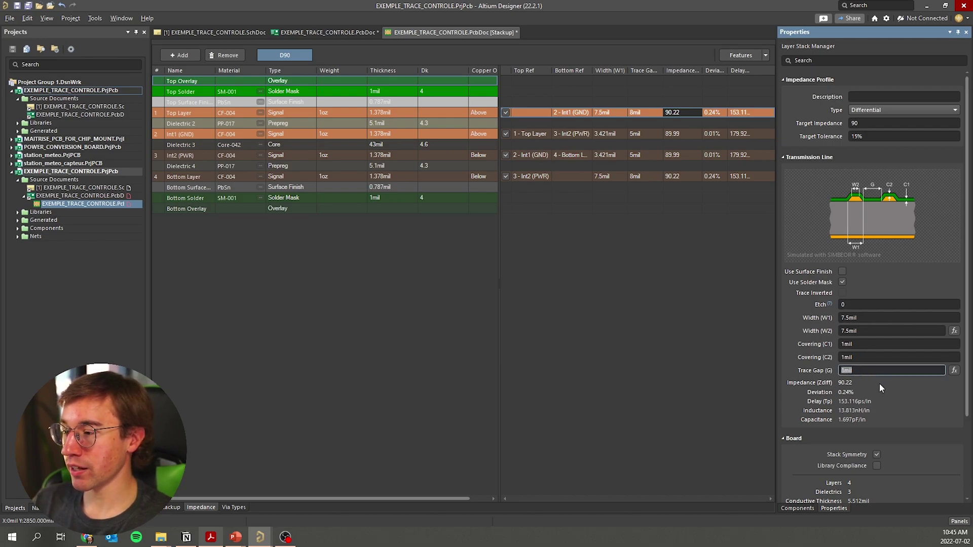
click(874, 370)
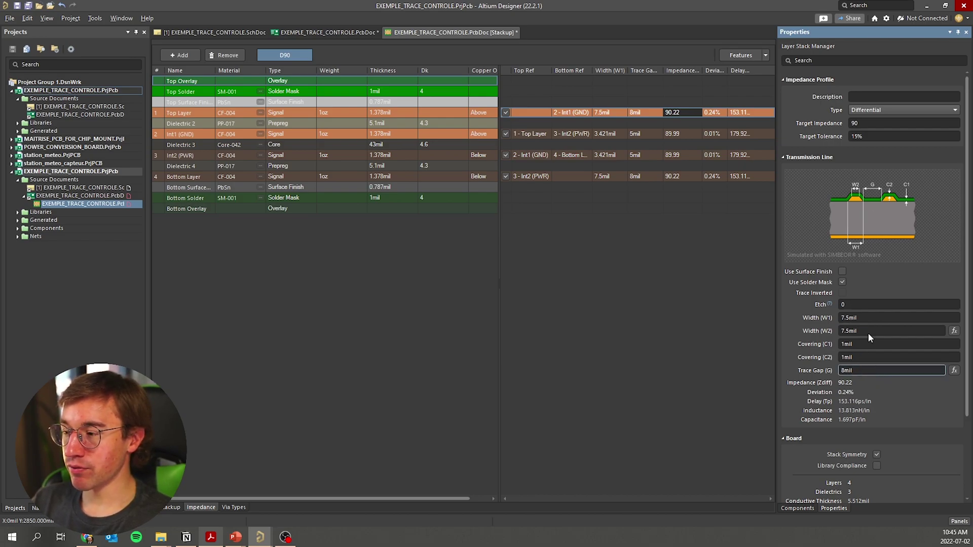
click(869, 317)
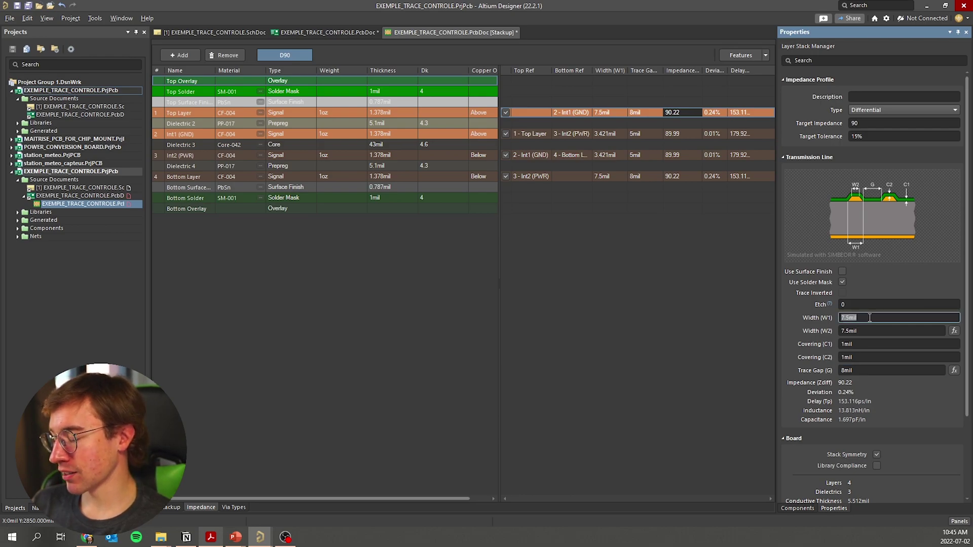
text(3)
key(Return)
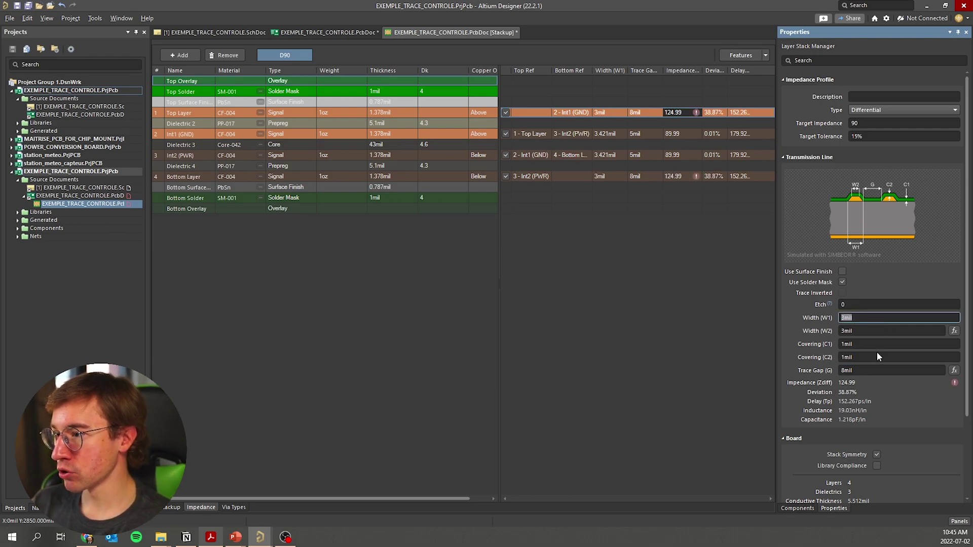
click(873, 366)
text(3)
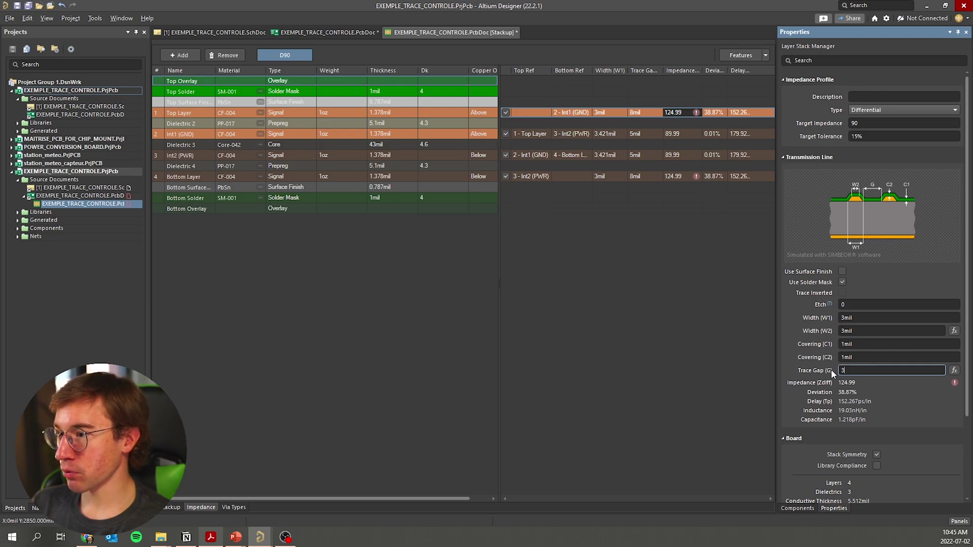
key(Return)
click(843, 371)
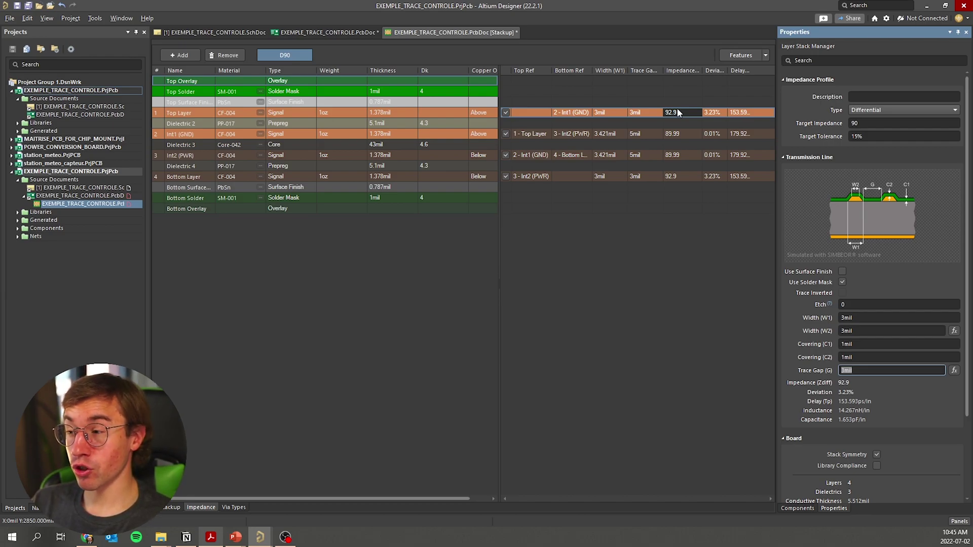
- Set the Top Layer's trace width (W1) to 7.5 mil and trace gap (G) to 8 mil in the D90 profile
click(875, 316)
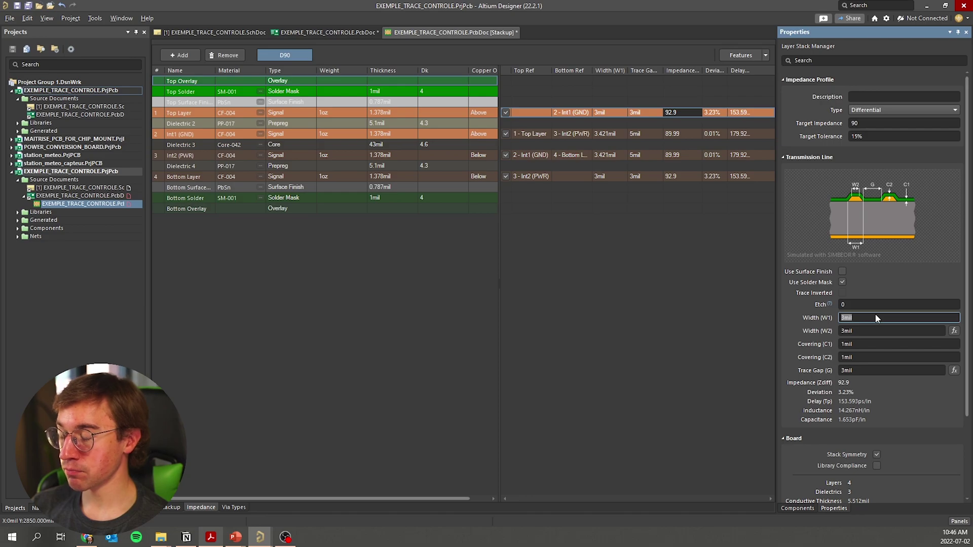
text(7.5)
key(Return)
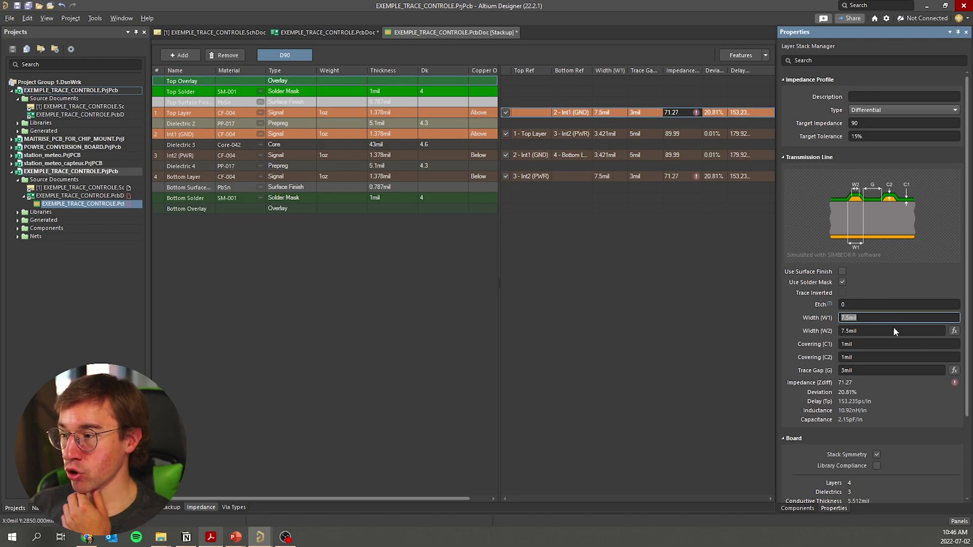
click(861, 369)
text(8)
key(Return)
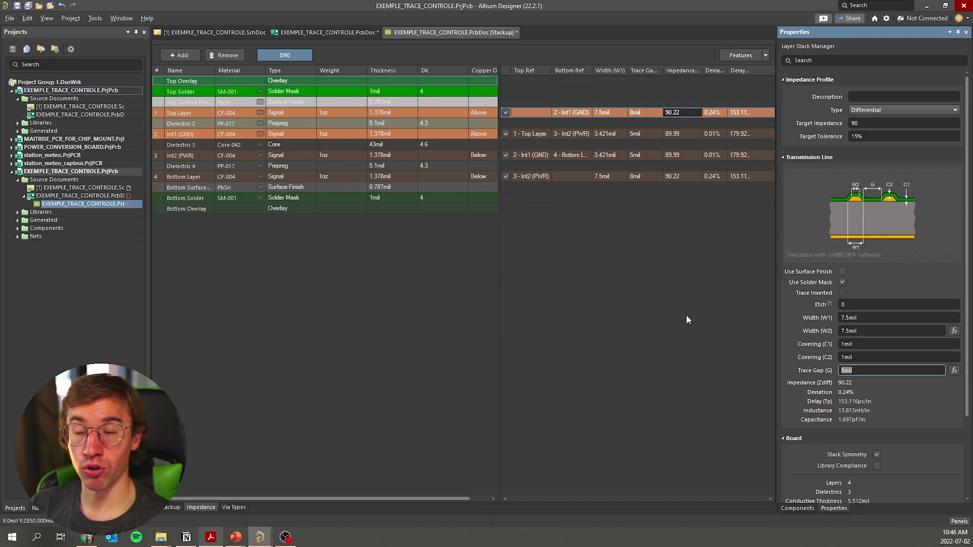
click(875, 318)
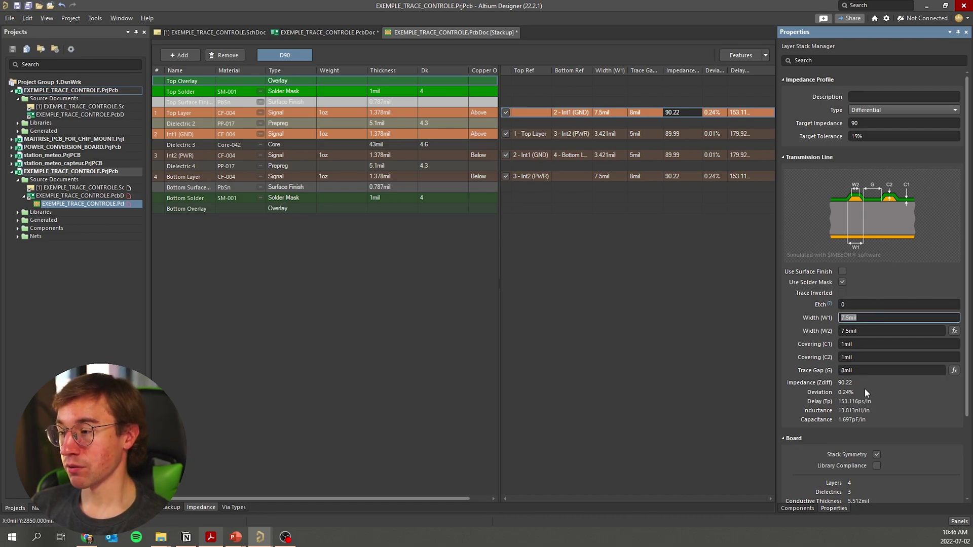
click(863, 370)
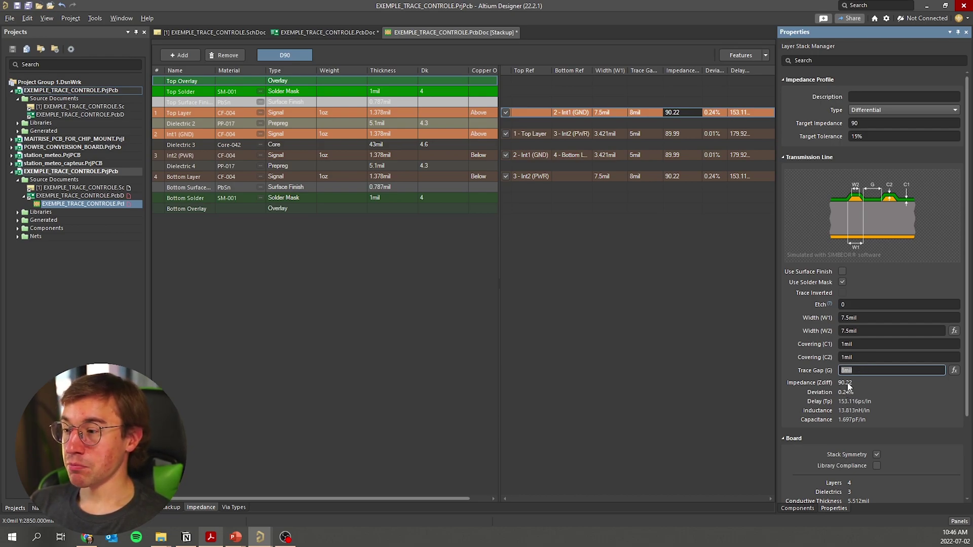
click(537, 324)
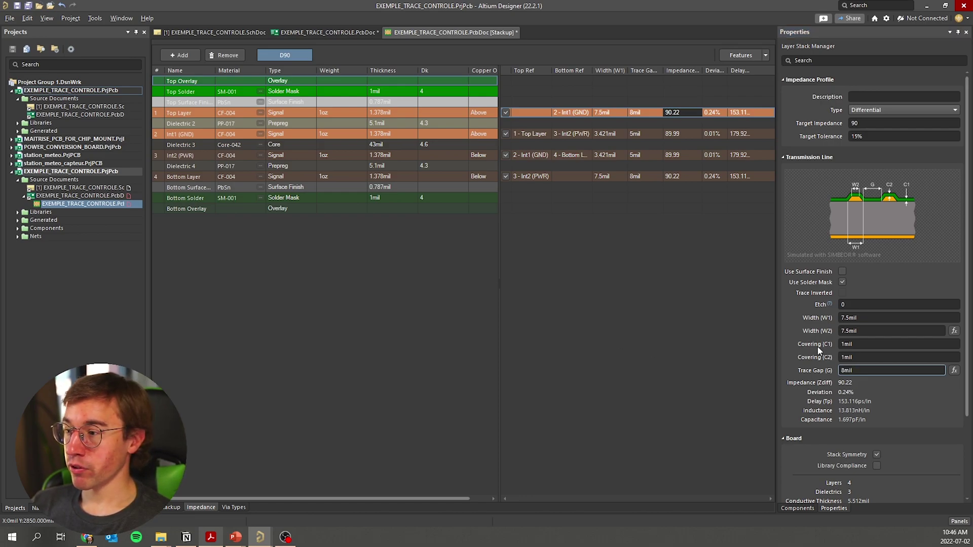
click(884, 318)
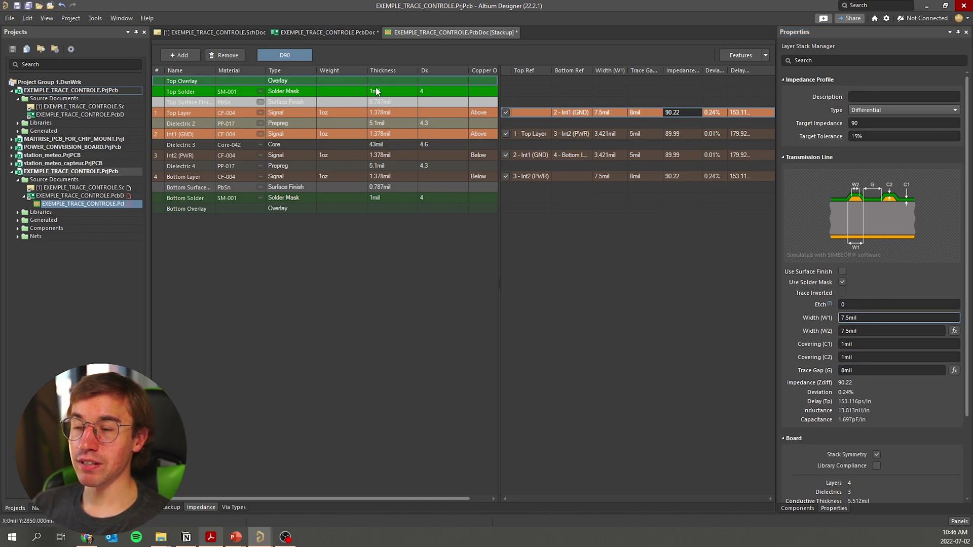
- Open the DiffPairsRouting rule in the PCB document's design rules
click(354, 33)
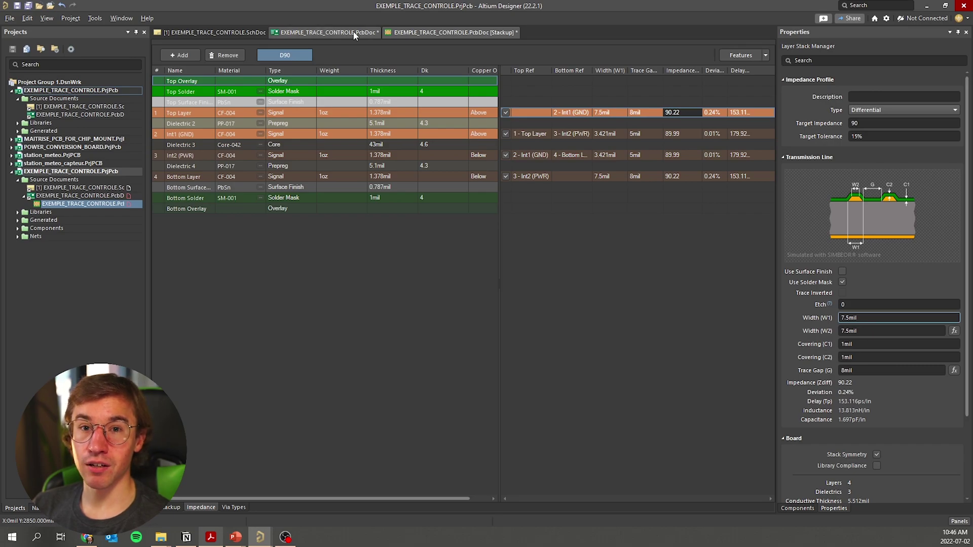
click(114, 19)
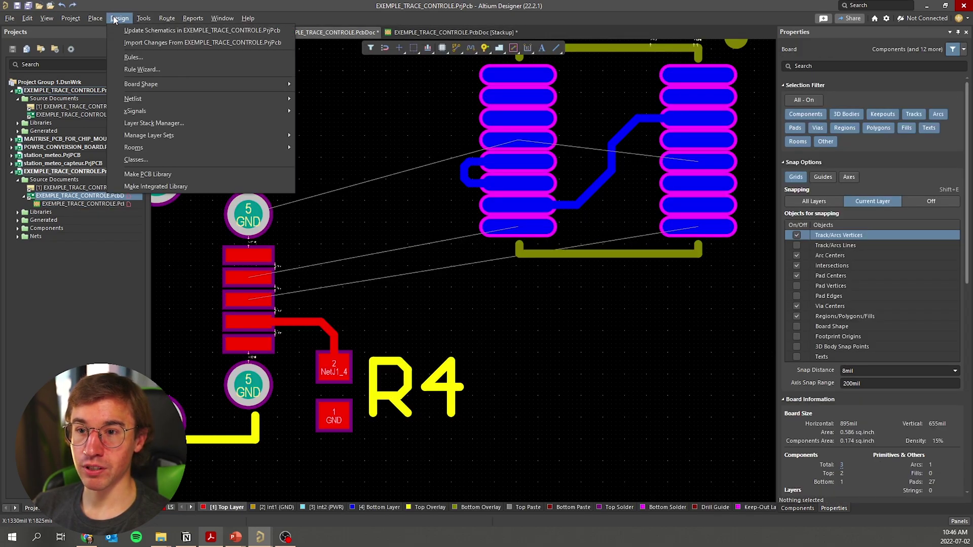
click(156, 59)
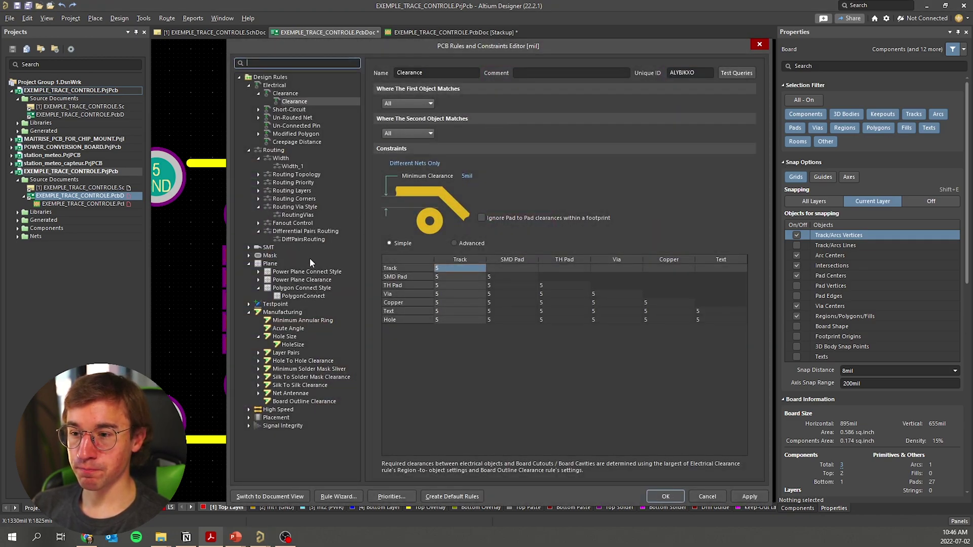
click(304, 240)
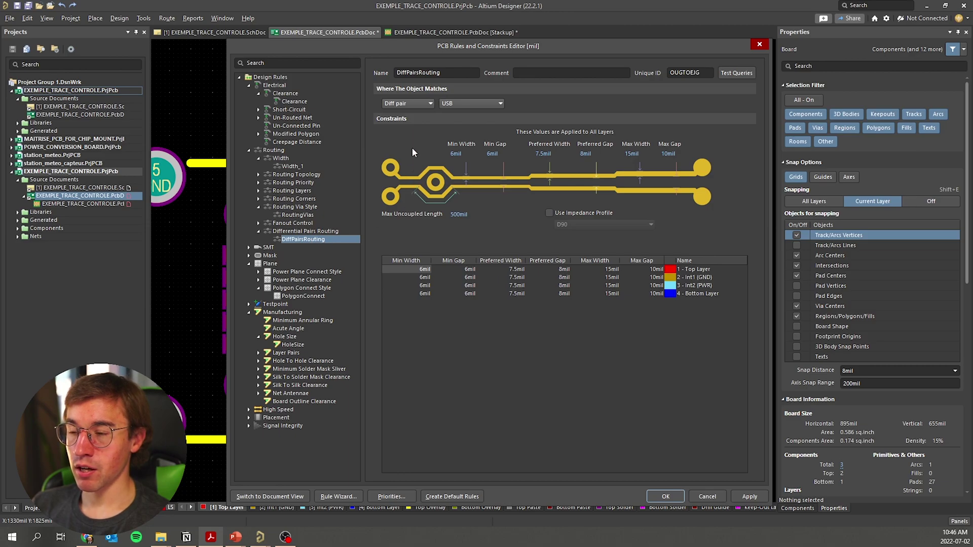
- Try No Differential Pair as the DiffPairsRouting rule's target and restore the USB differential pair
click(415, 106)
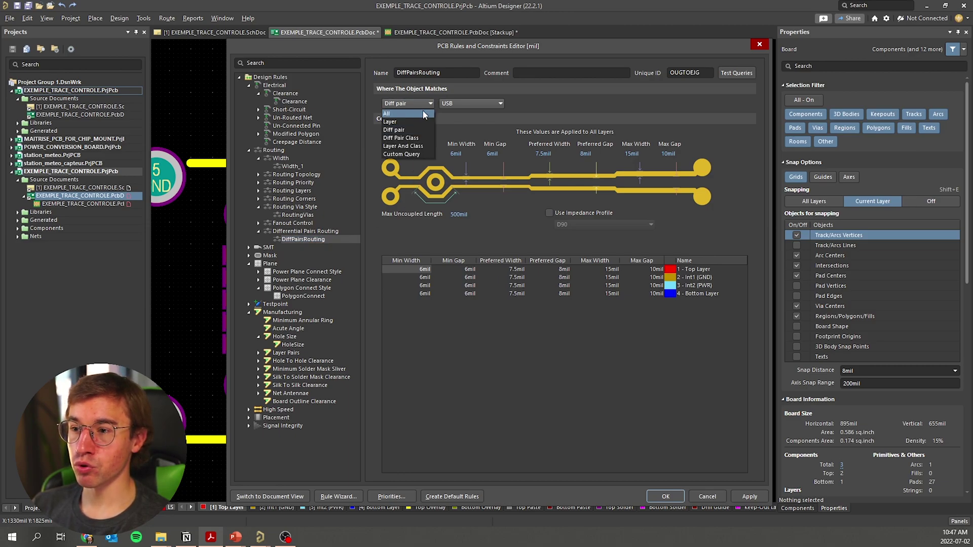
click(465, 104)
click(465, 114)
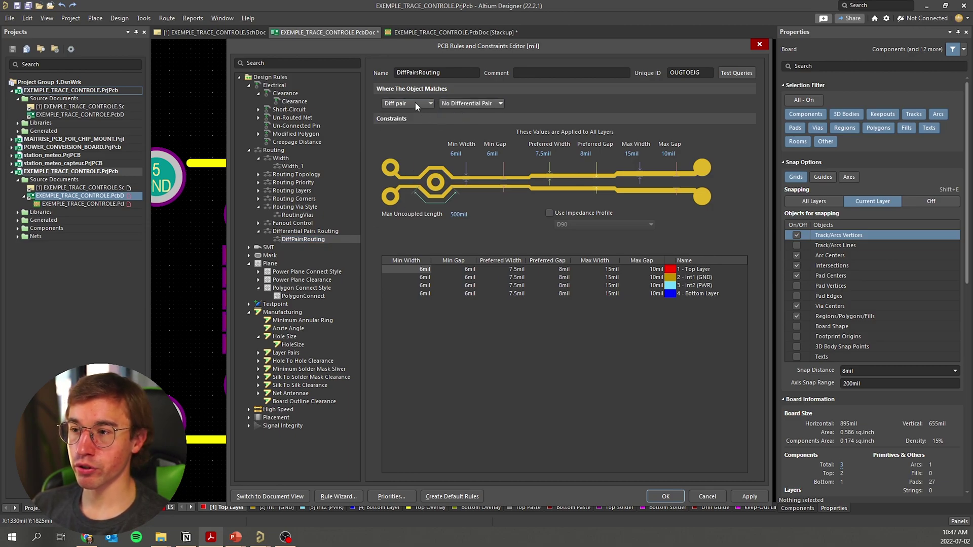
click(453, 104)
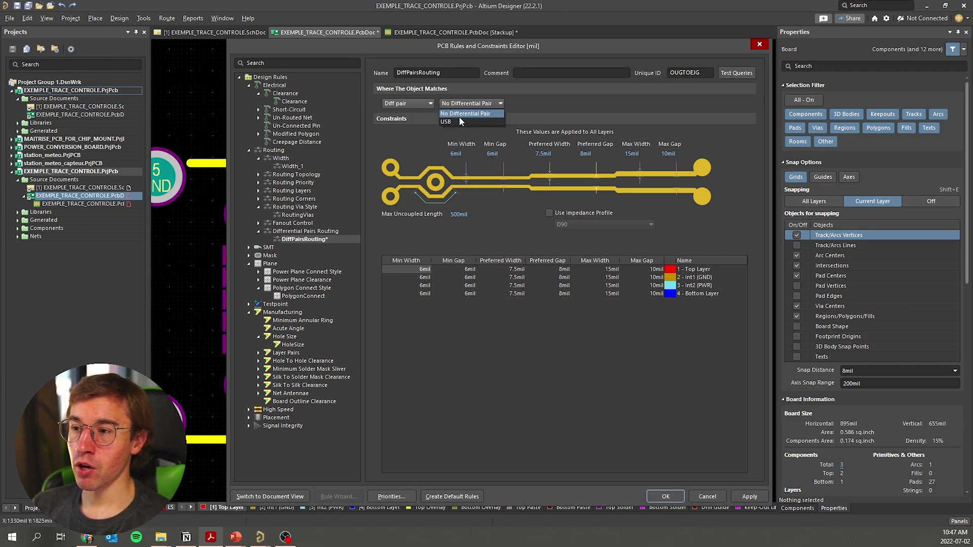
click(460, 123)
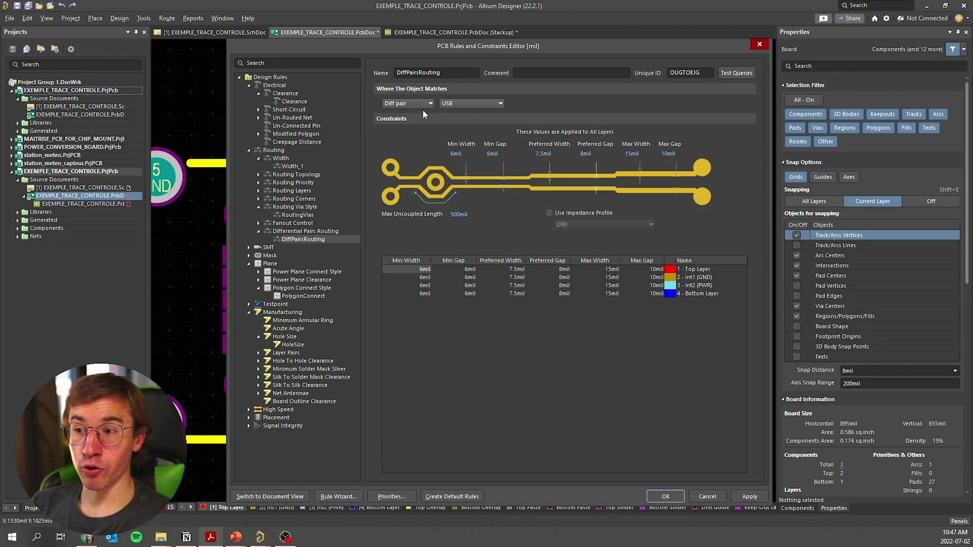
click(475, 99)
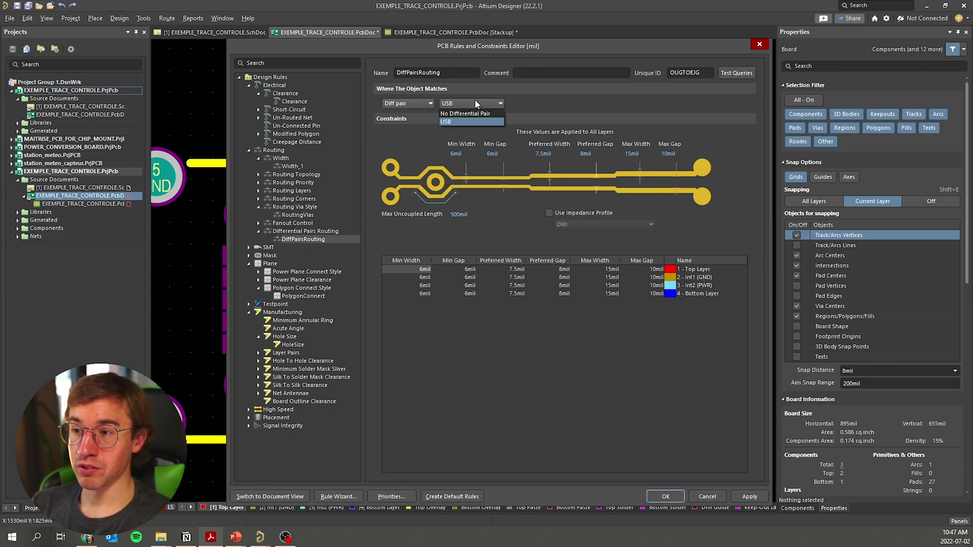
click(451, 122)
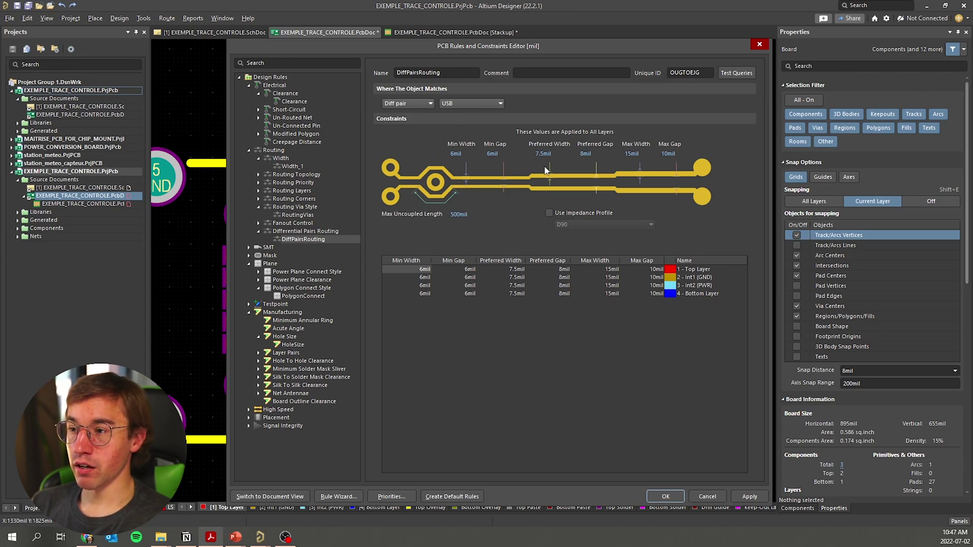
- Review the DiffPairsRouting rule's preferred width and preferred gap, and apply and close the design rules
click(543, 153)
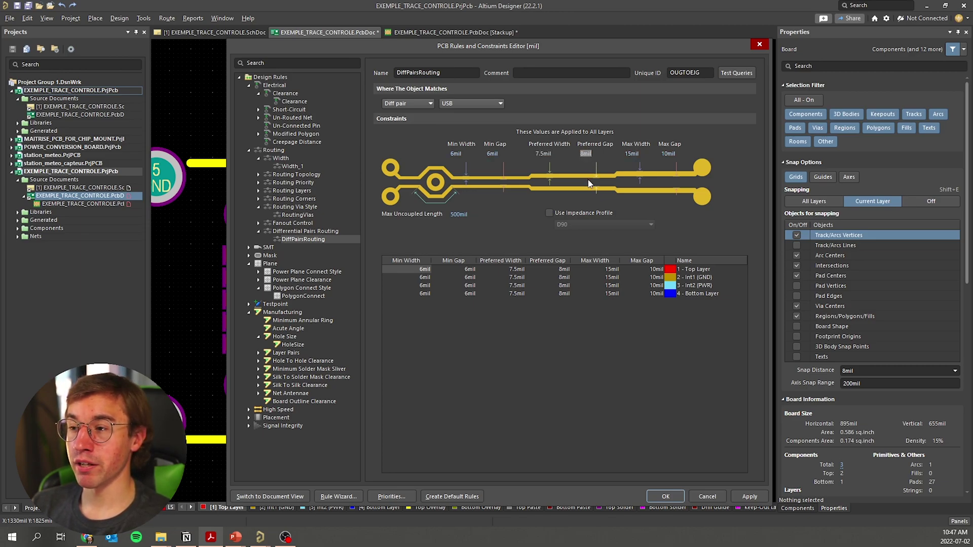
click(599, 199)
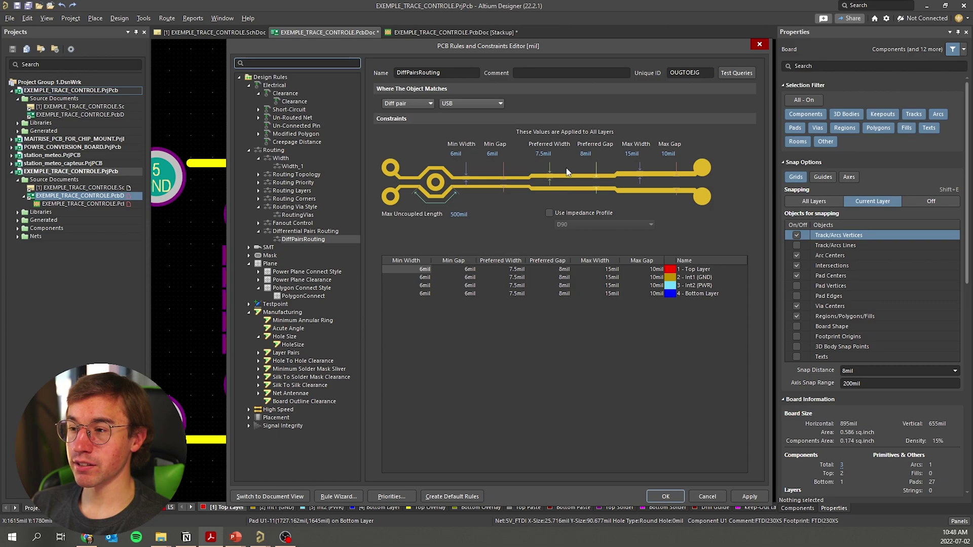
click(747, 499)
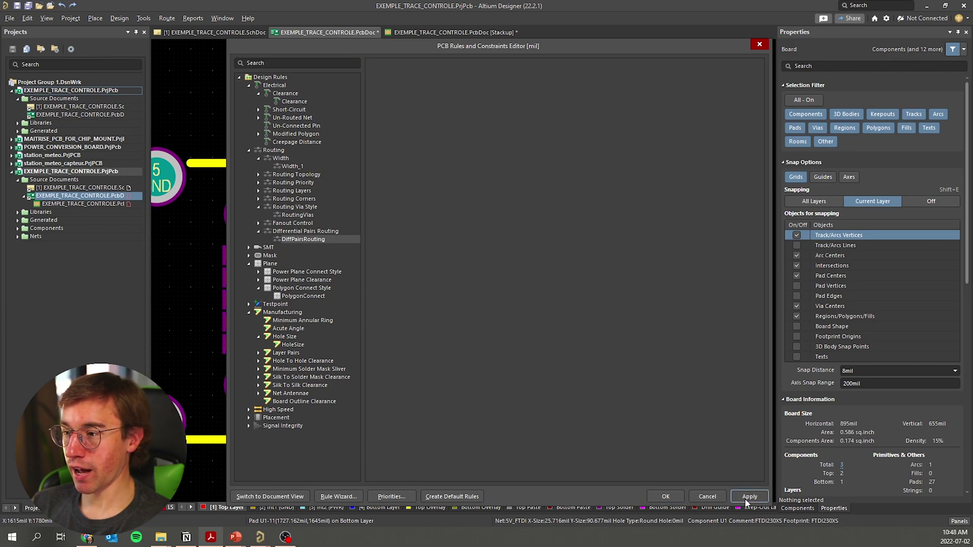
click(661, 497)
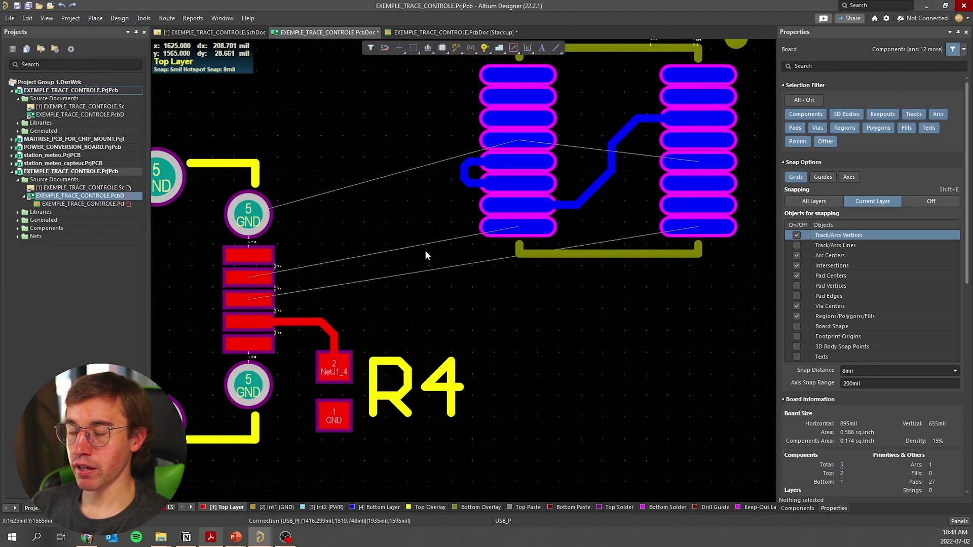
- Start routing the USB differential pair from J1's pads on the Top Layer, using the rule-preferred 7.5 mil width
ctrl+scroll(417, 245, down, 2)
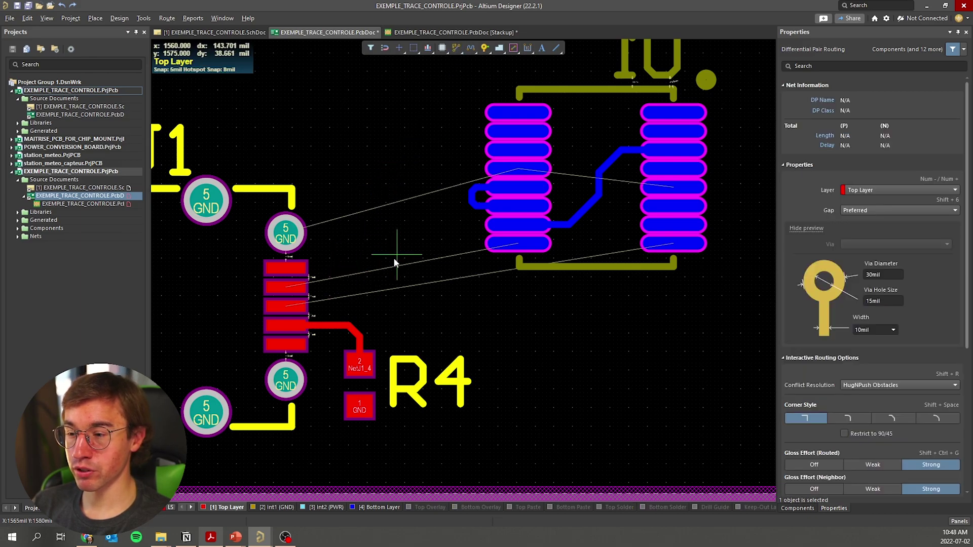
click(285, 289)
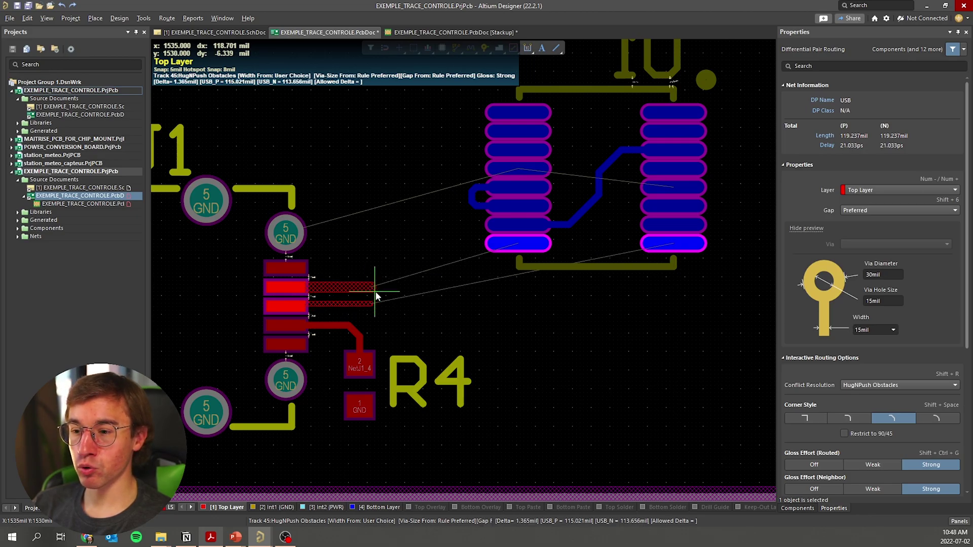
key(3)
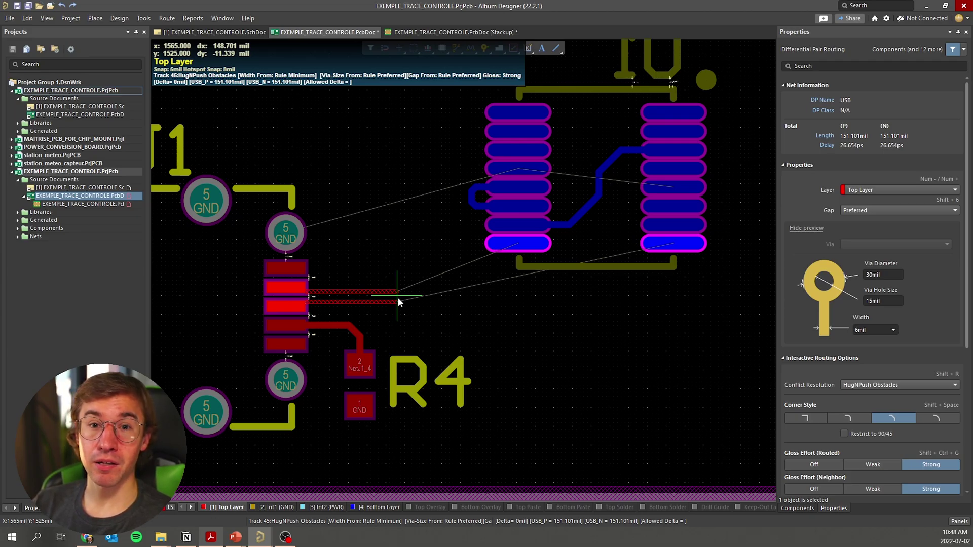
key(3)
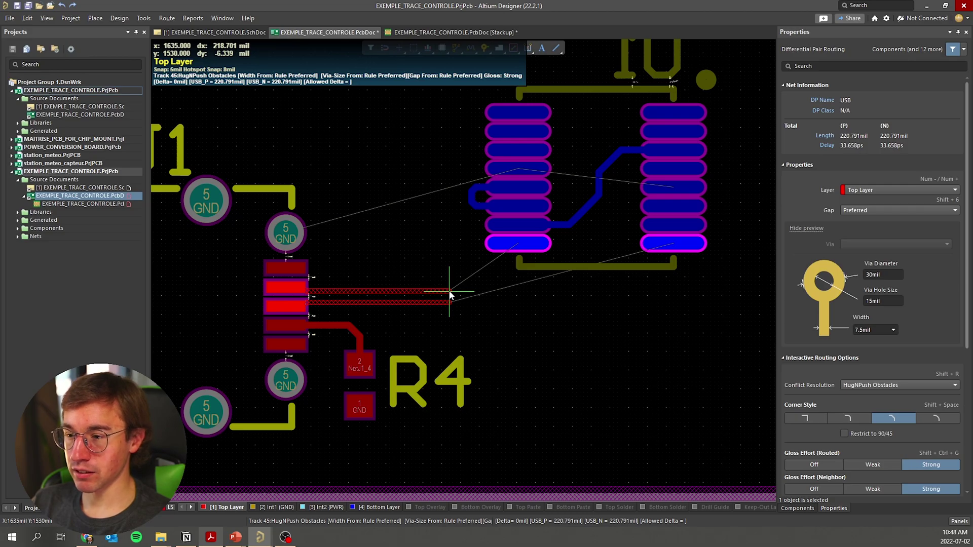
- Place a via pair on the USB differential route and finish it on the Bottom Layer at U1's pads
key(KP_Multiply)
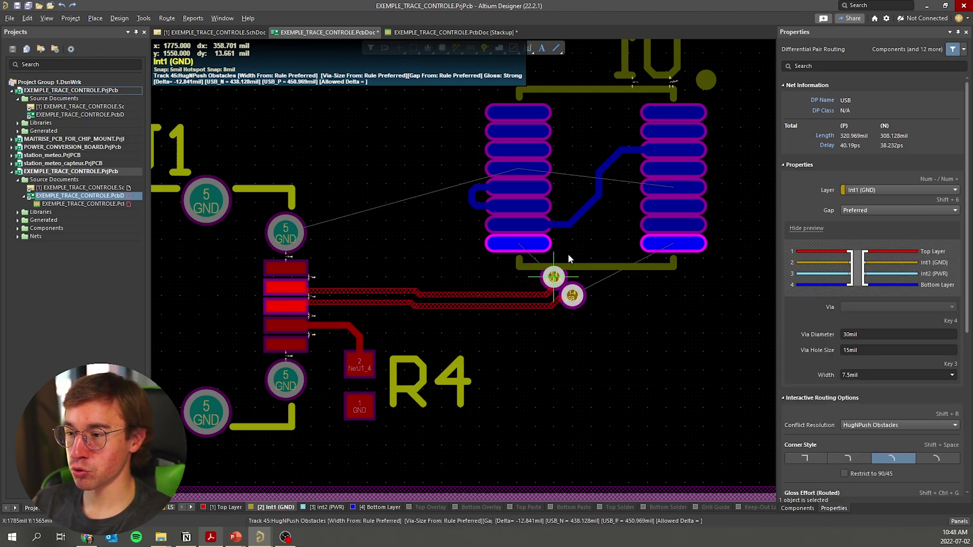
key(KP_Multiply)
click(450, 293)
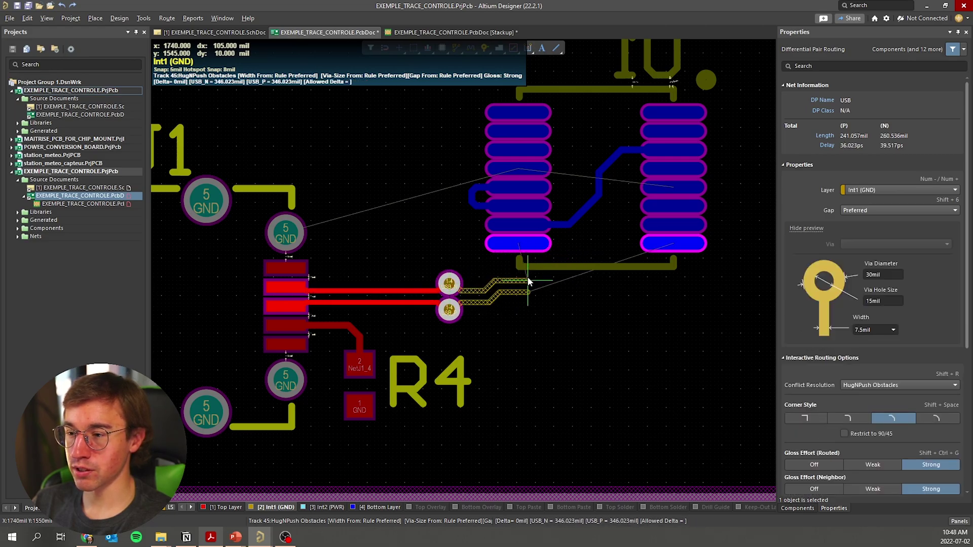
key(KP_Multiply)
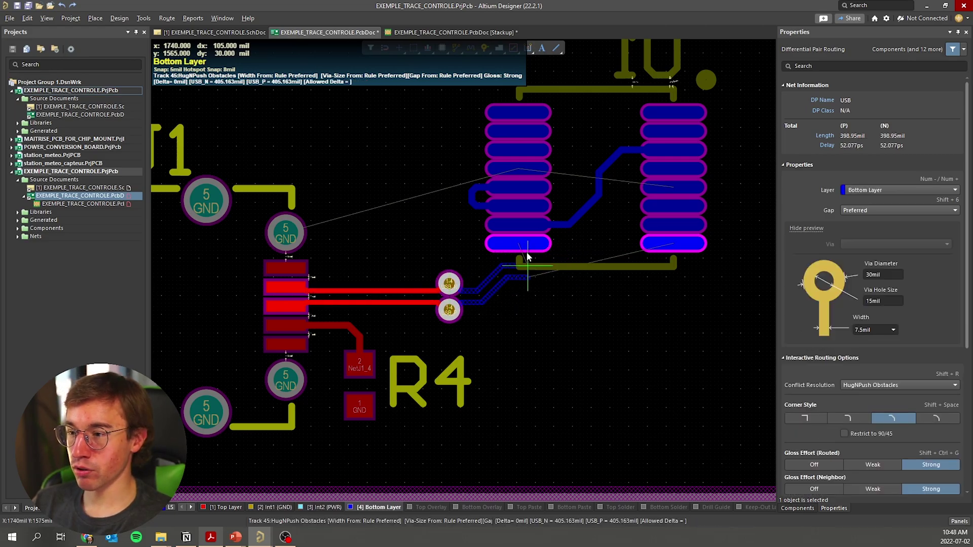
click(522, 244)
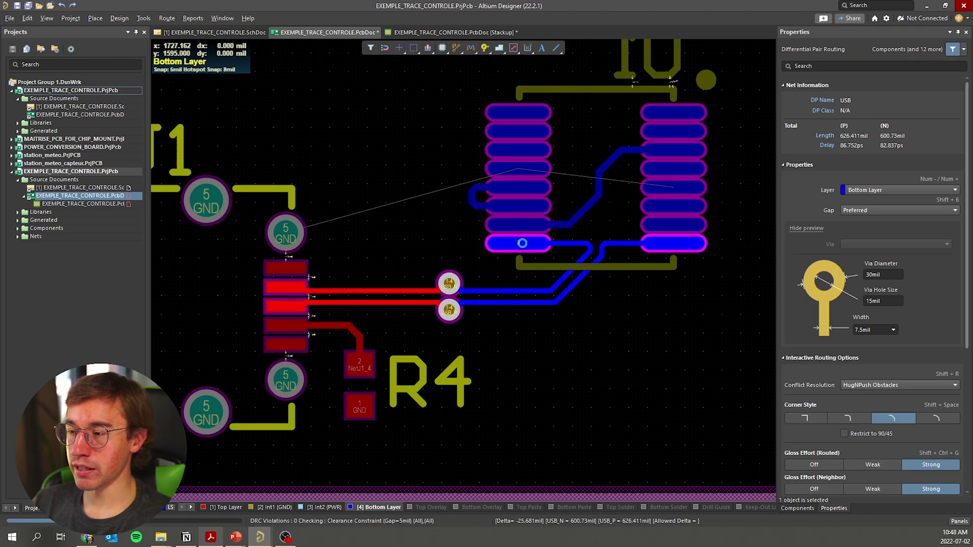
right_click(541, 324)
middle_drag(555, 310, 512, 298)
right_drag(514, 301, 542, 304)
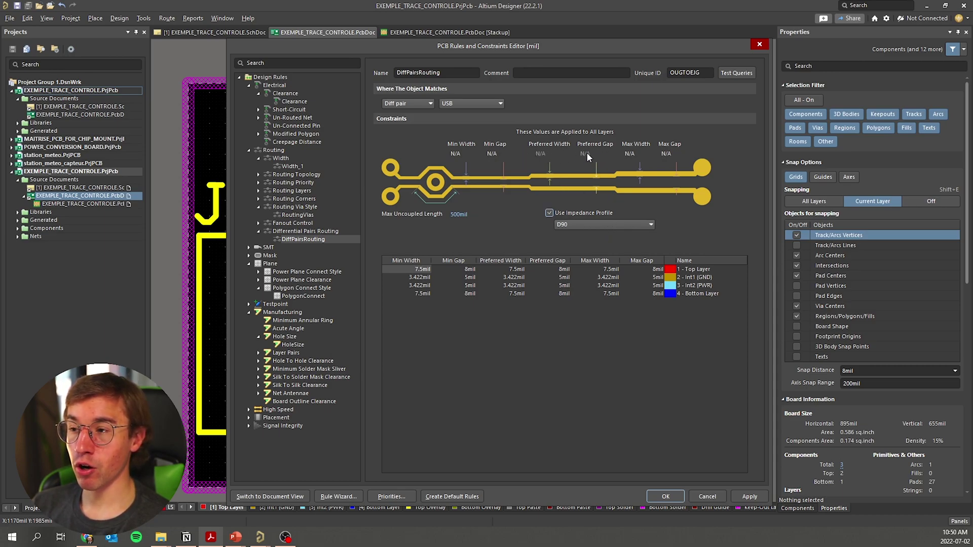
- Check the impedance profiles available to the DiffPairsRouting rule, keep D90, and close the rules editor
click(581, 224)
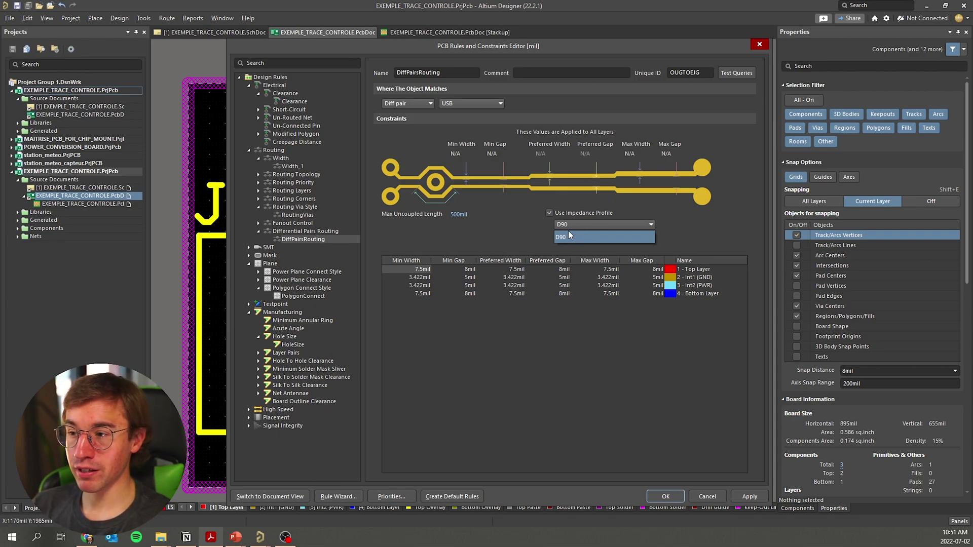
click(567, 223)
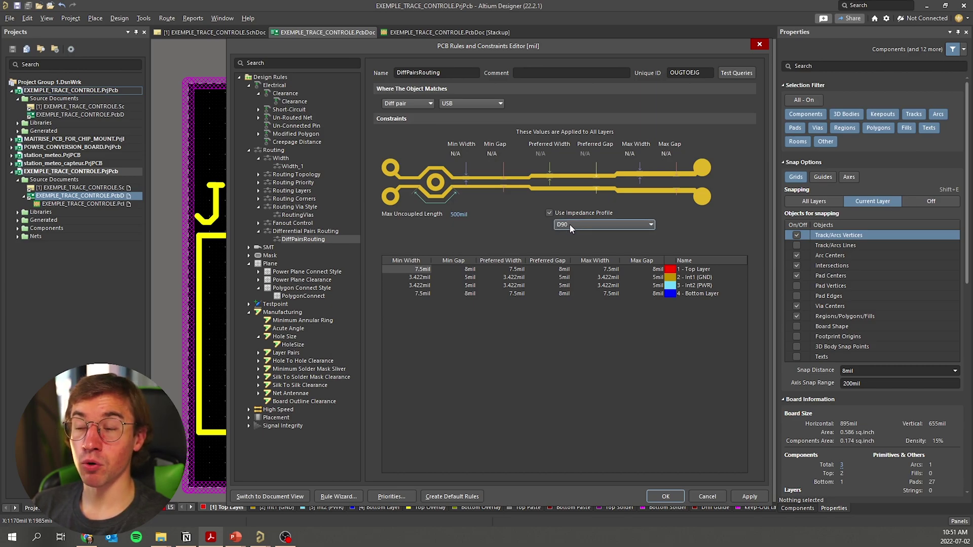
click(759, 45)
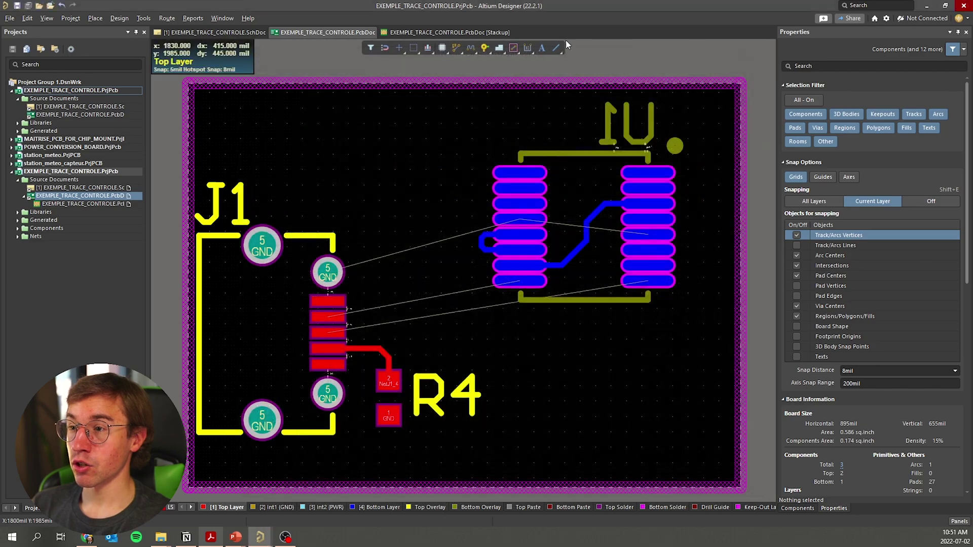
- Check the D90 profile's trace width and gap in the stackup, and reopen the PCB's DiffPairsRouting rule
click(462, 32)
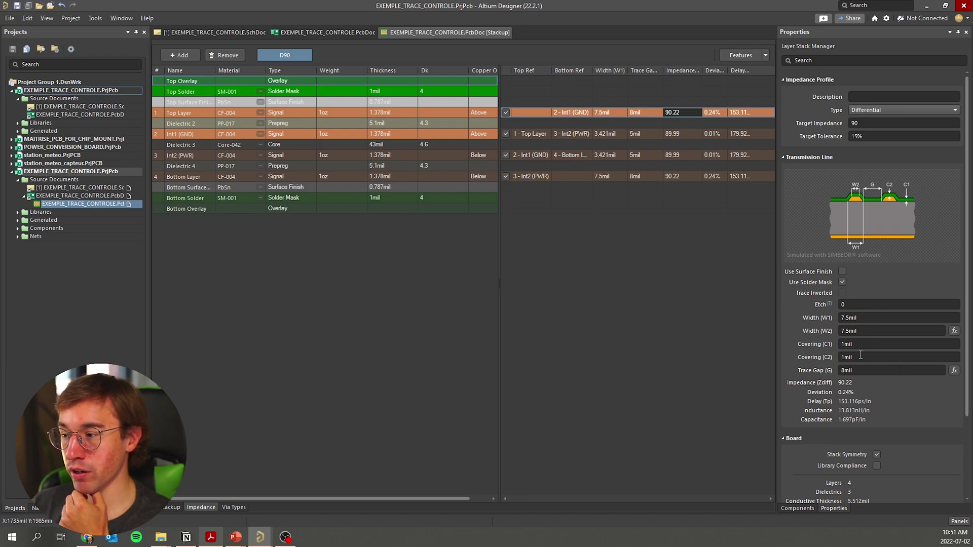
click(294, 33)
click(119, 18)
click(129, 59)
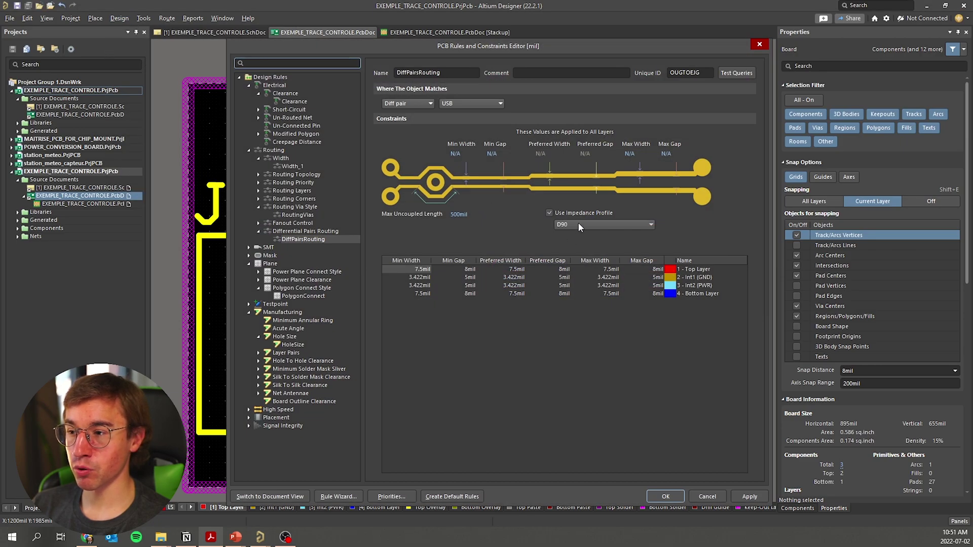
- Keep the D90 impedance profile and the USB differential pair selected in the DiffPairsRouting rule, then apply and close the rules editor
click(579, 223)
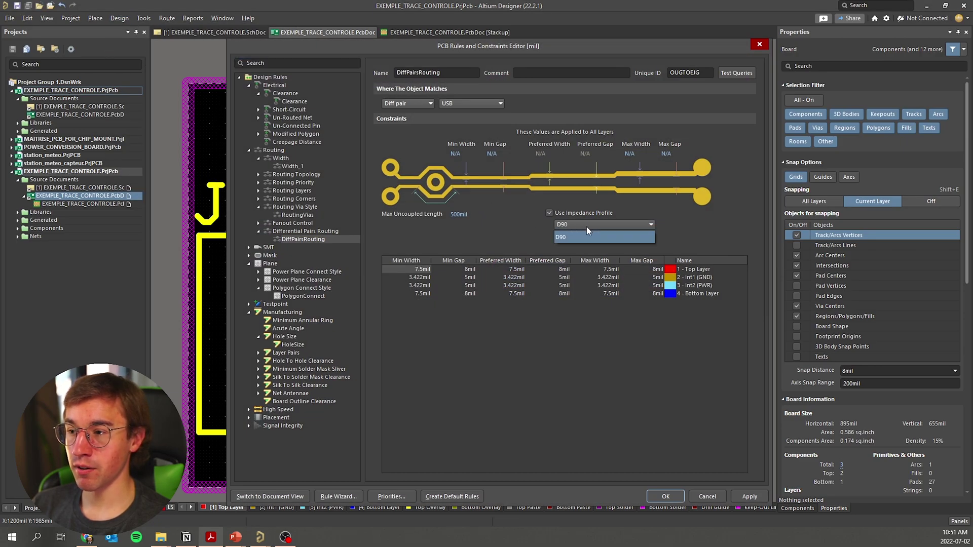
click(576, 223)
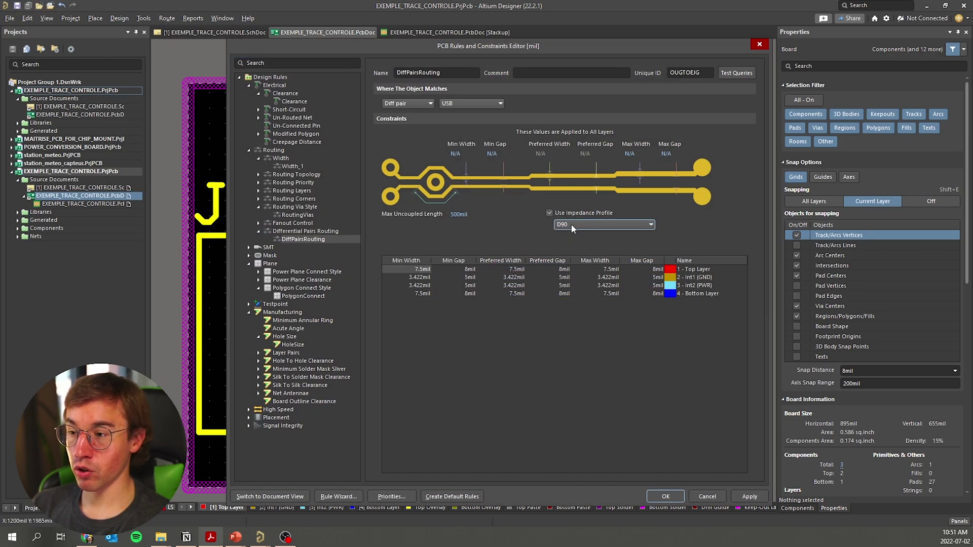
click(479, 103)
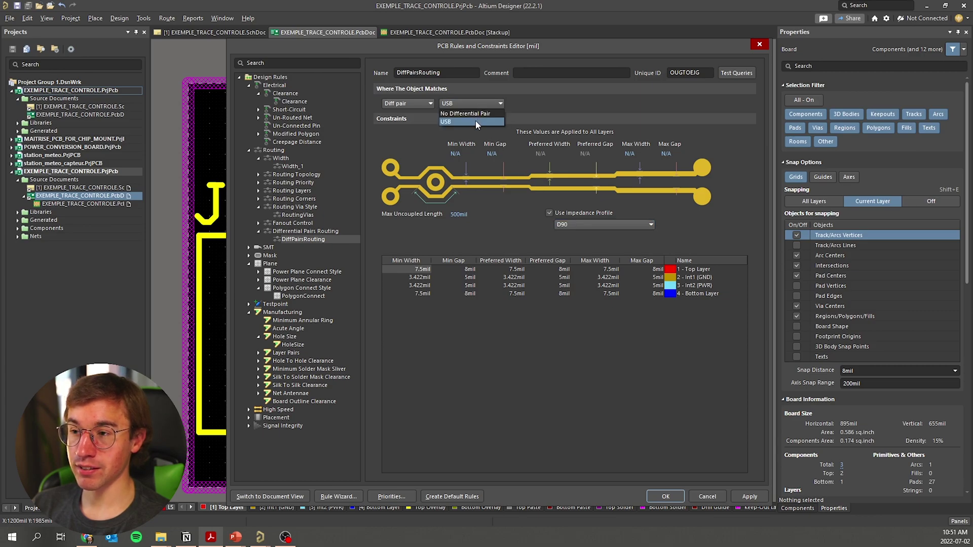
click(475, 120)
click(733, 500)
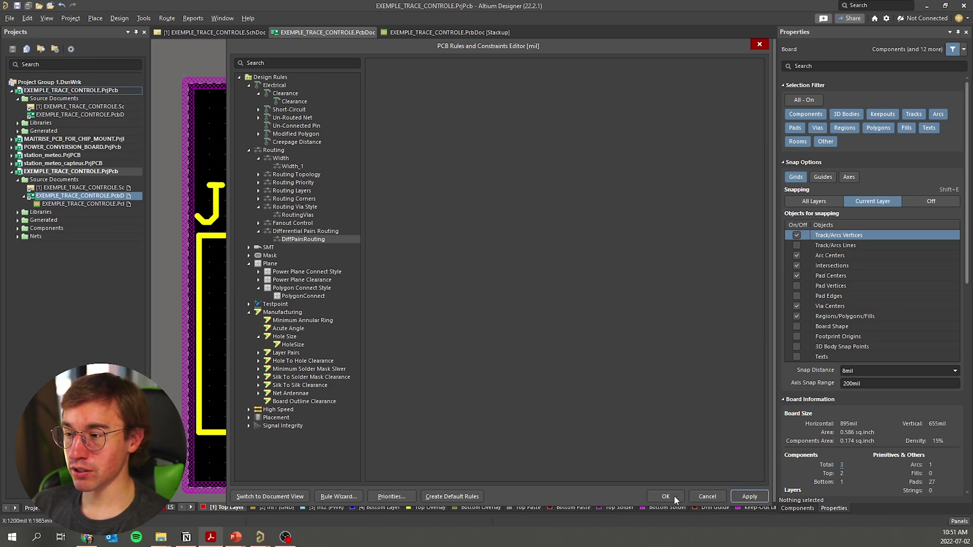
click(674, 497)
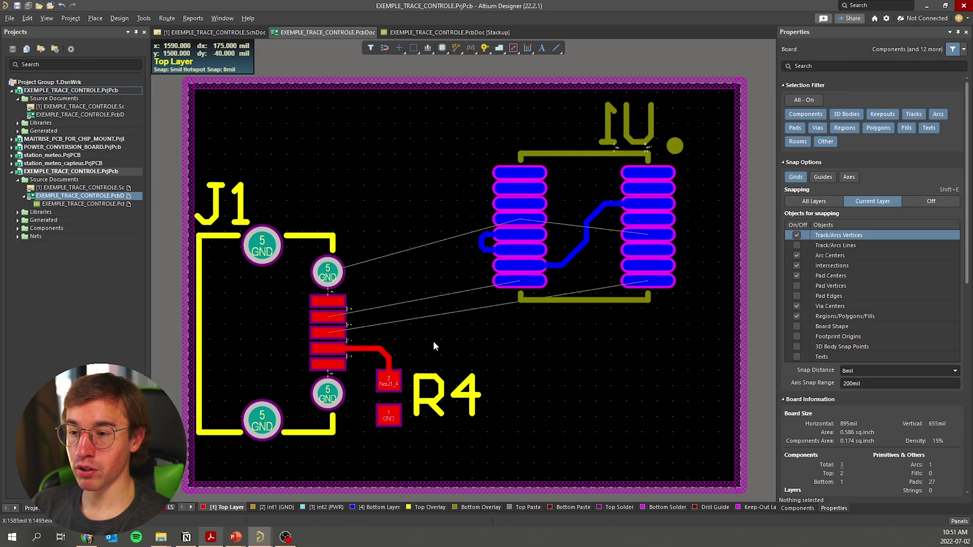
- Route a short straight section of the USB differential pair from J1's pads toward U1 on the Top Layer, and end routing there
ctrl+scroll(441, 350, up, 2)
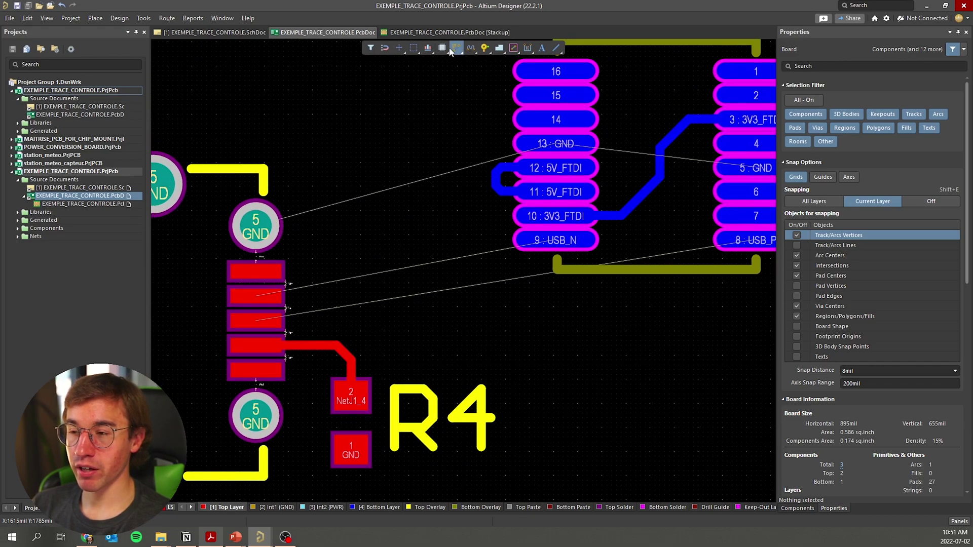
click(455, 49)
click(261, 295)
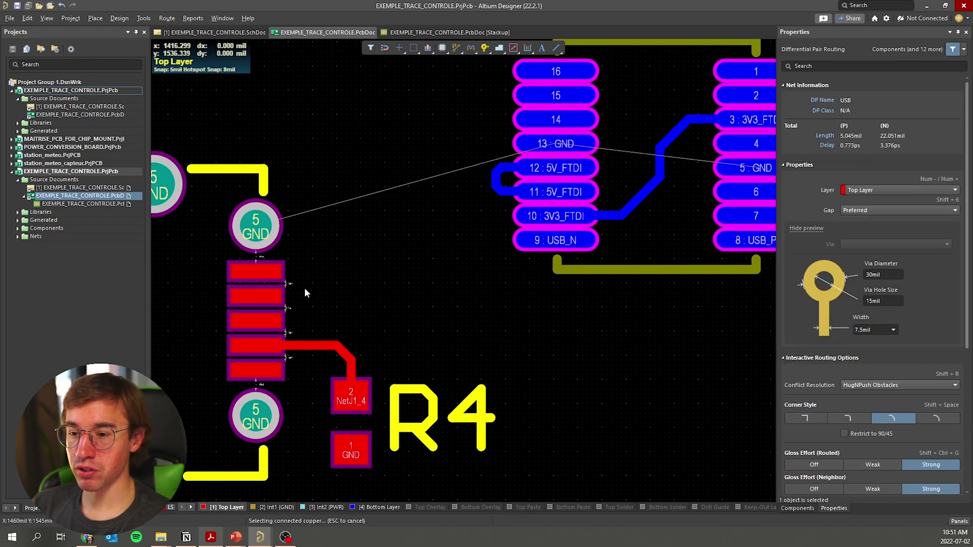
click(429, 301)
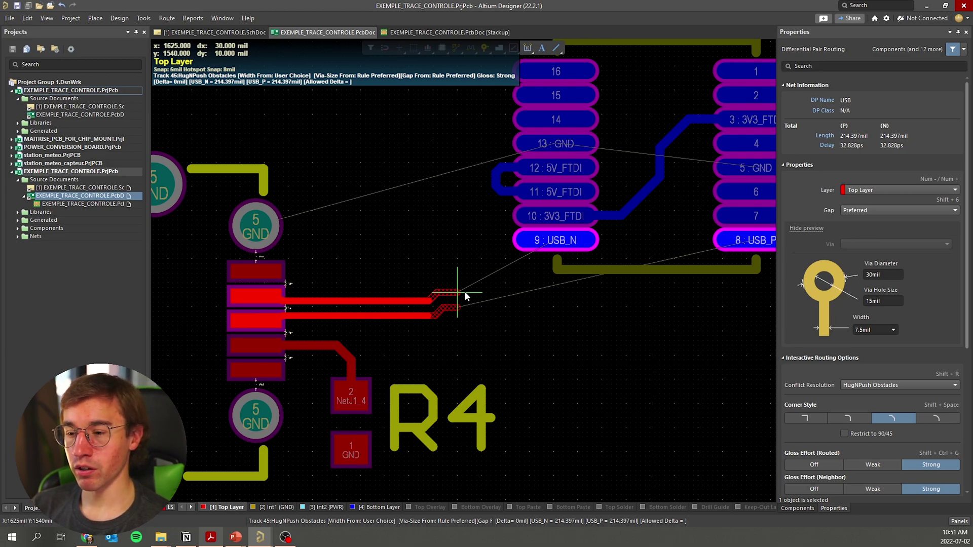
key(Escape)
key(Escape)
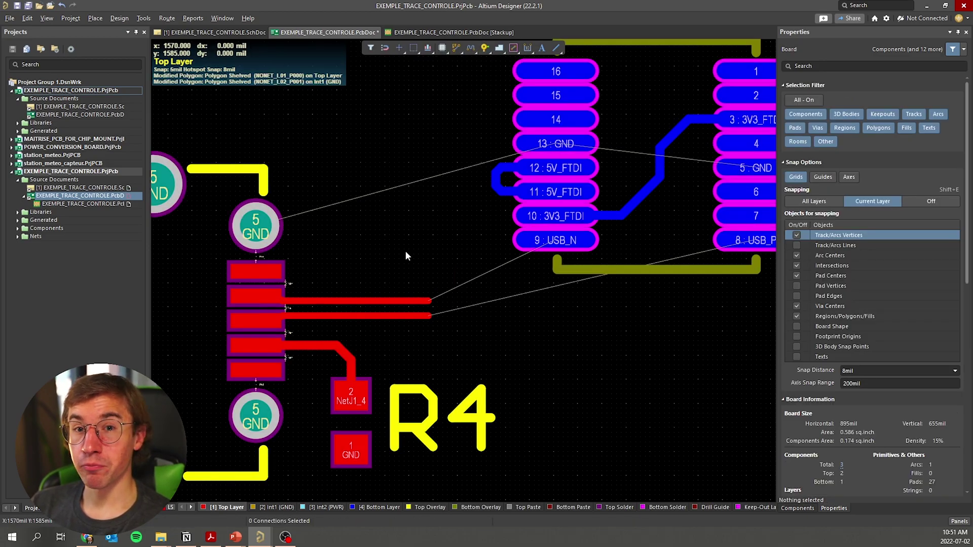
- Switch to the running PowerPoint slide show with the Altium Designer demonstration outline
mouse_move(235, 537)
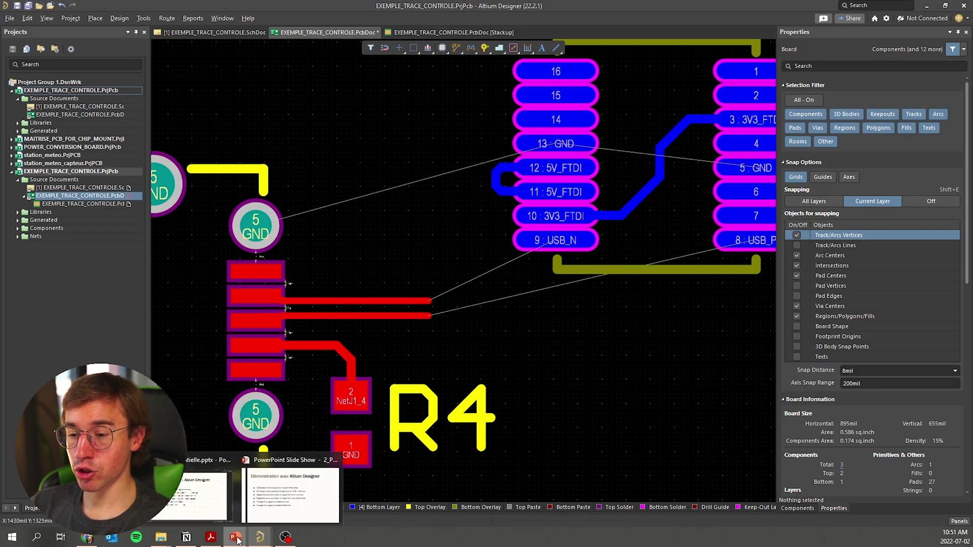
click(278, 494)
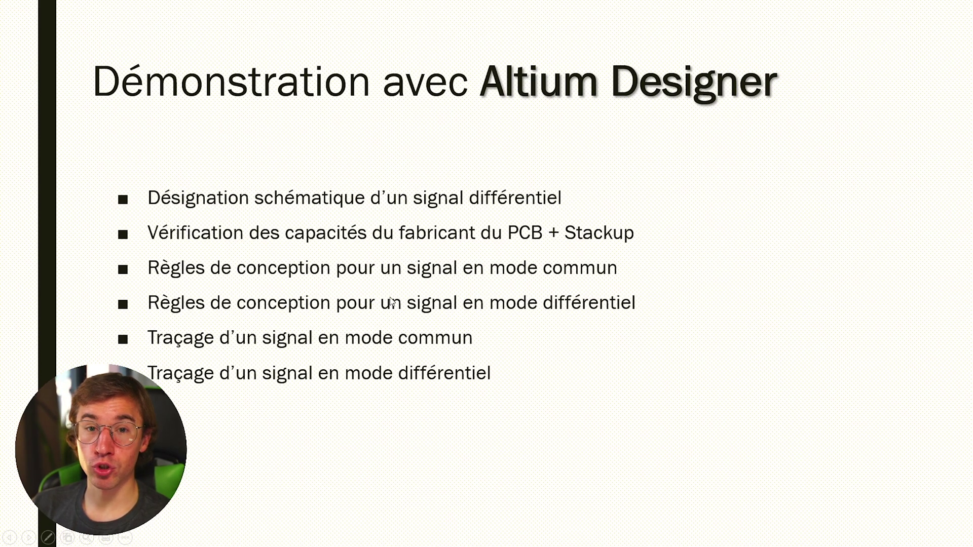